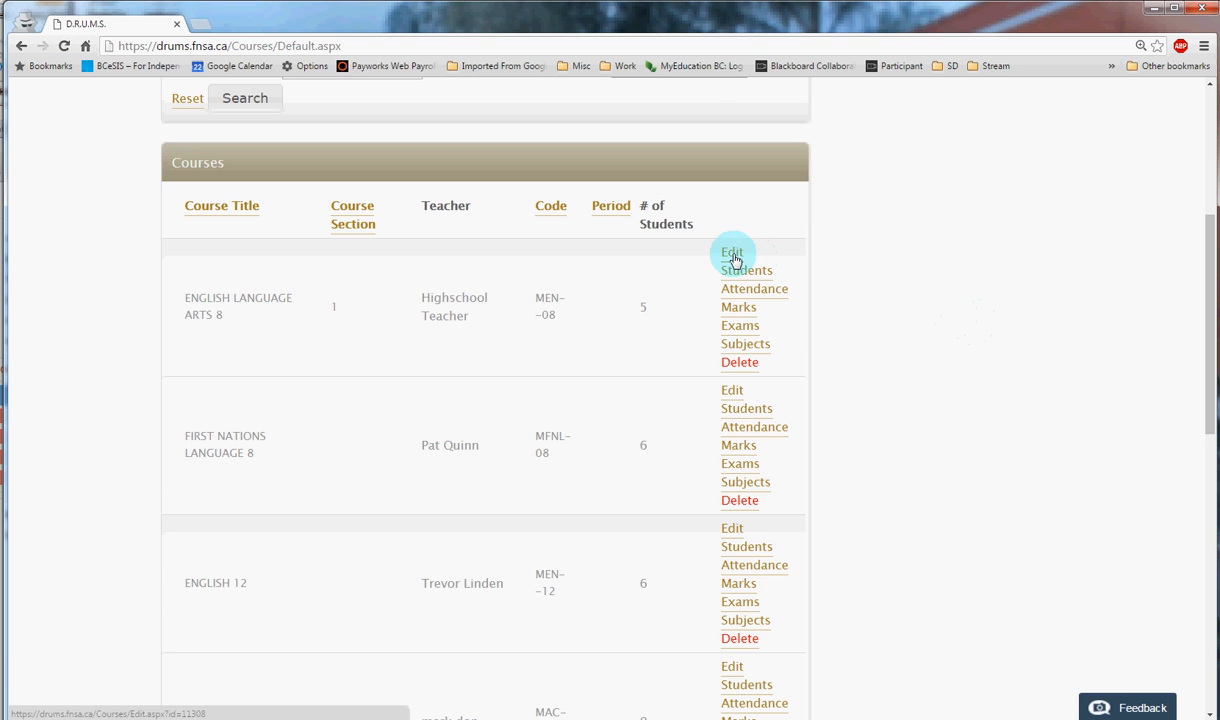
- Open the ENGLISH LANGUAGE ARTS 8 course for editing and review the Report Card Category choices, selecting elementary
left_click(732, 256)
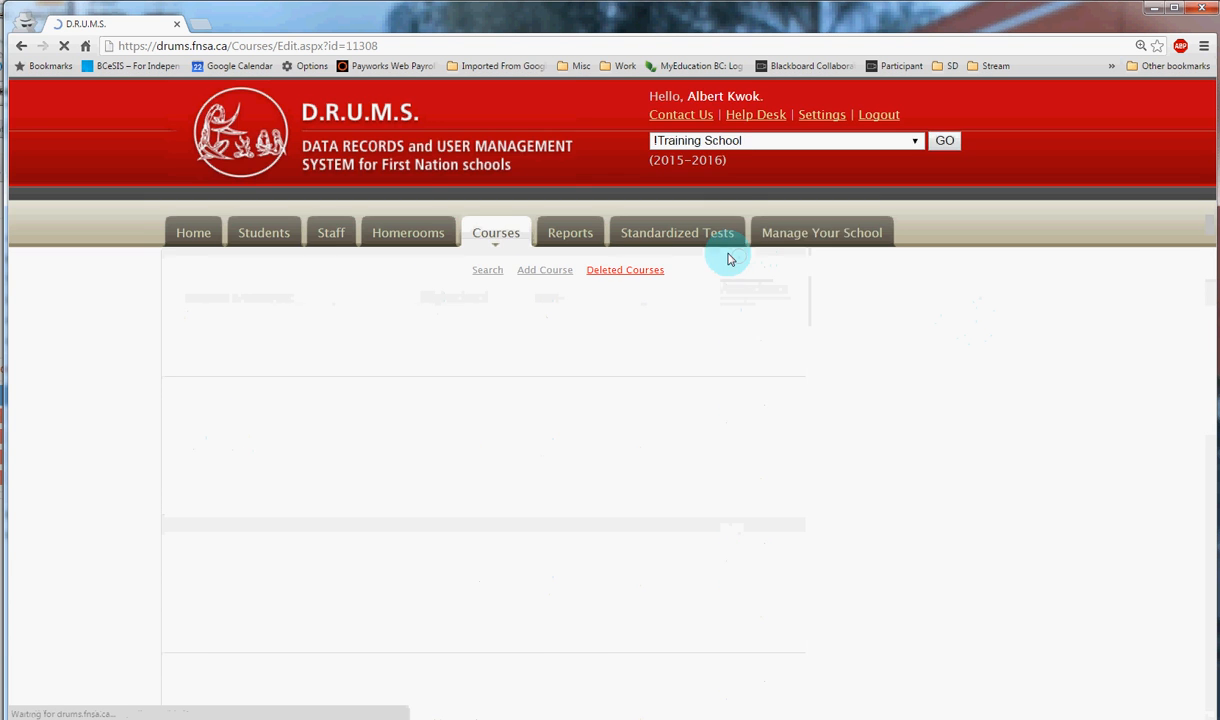
scroll(566, 427, "down", 4)
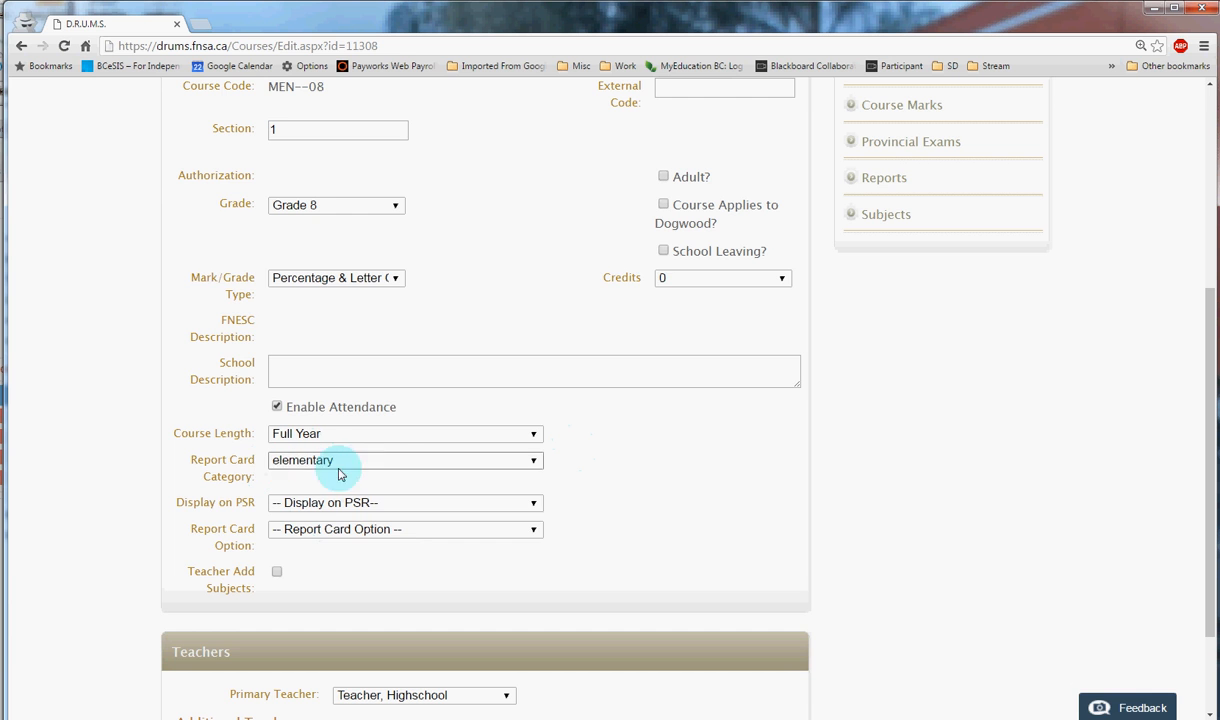
left_click(368, 463)
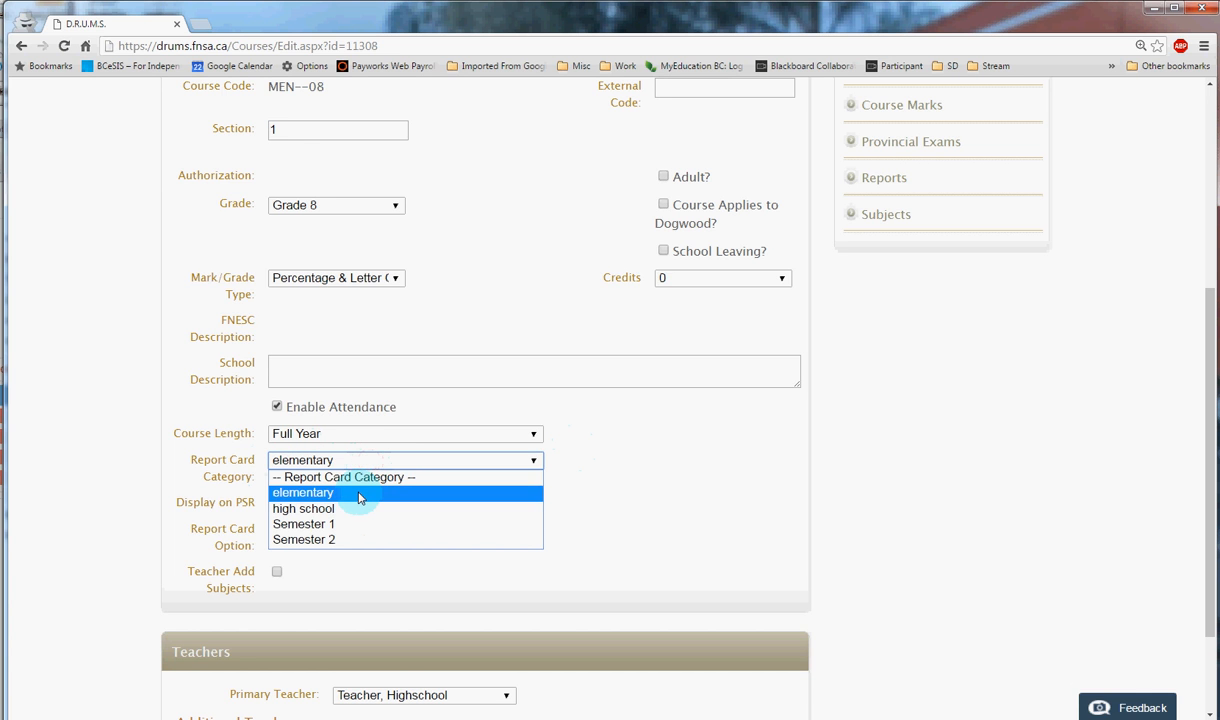
left_click(359, 494)
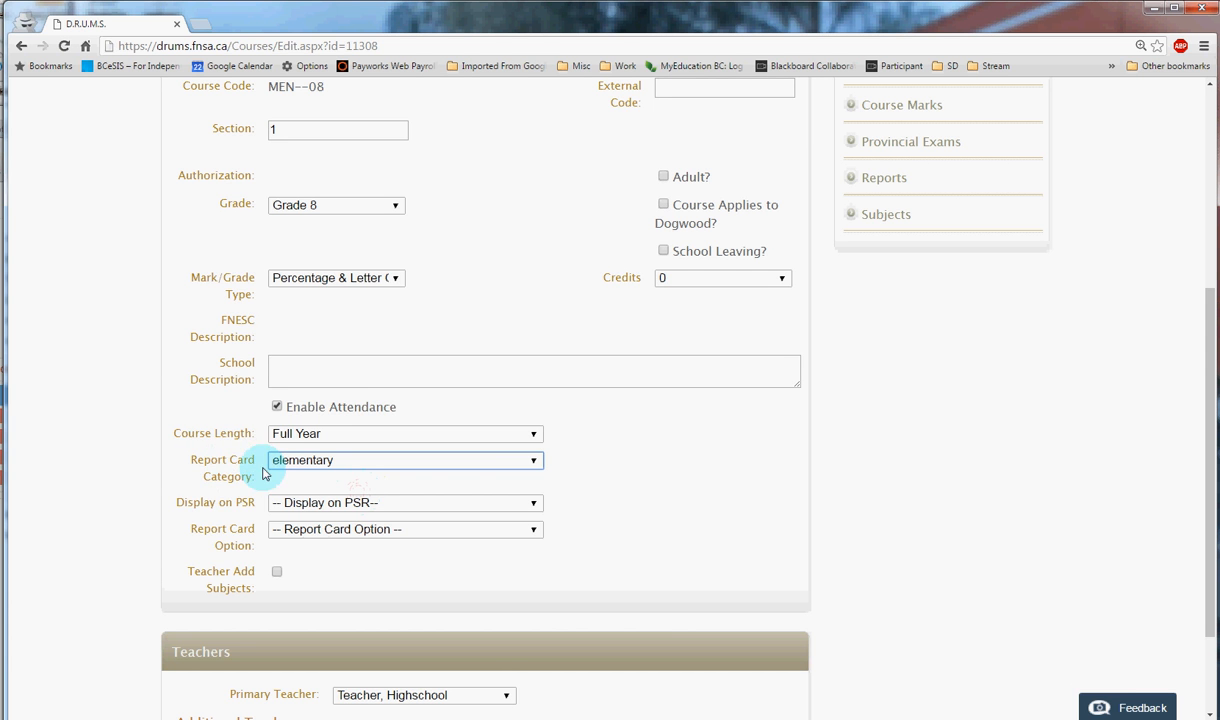
- Return to the course list and open the marks for FIRST NATIONS CULTURE 1
scroll(594, 460, "up", 4)
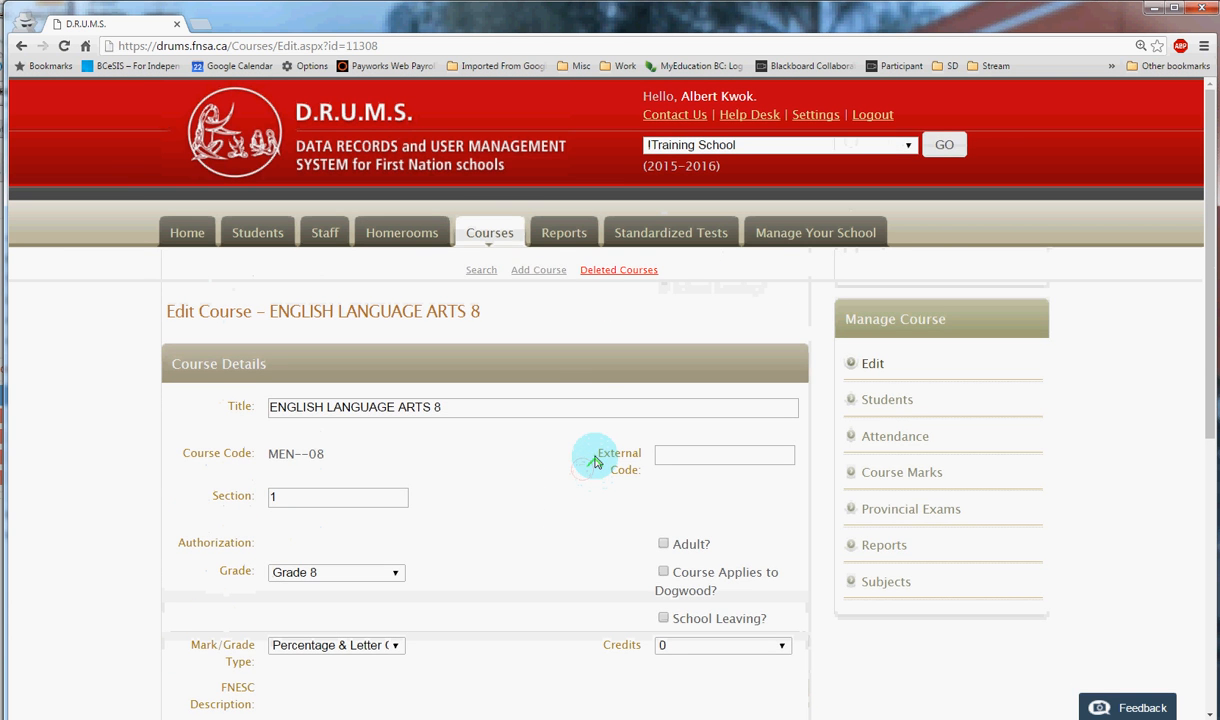
left_click(485, 232)
scroll(833, 412, "down", 3)
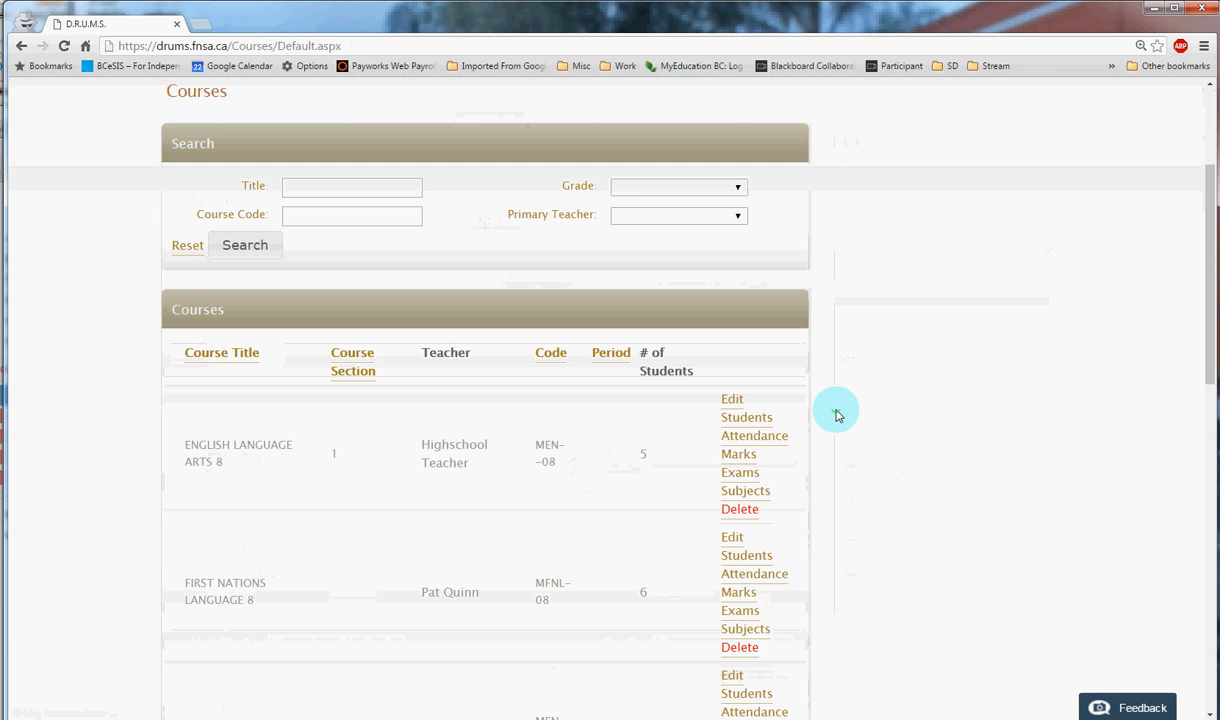
scroll(838, 415, "down", 1)
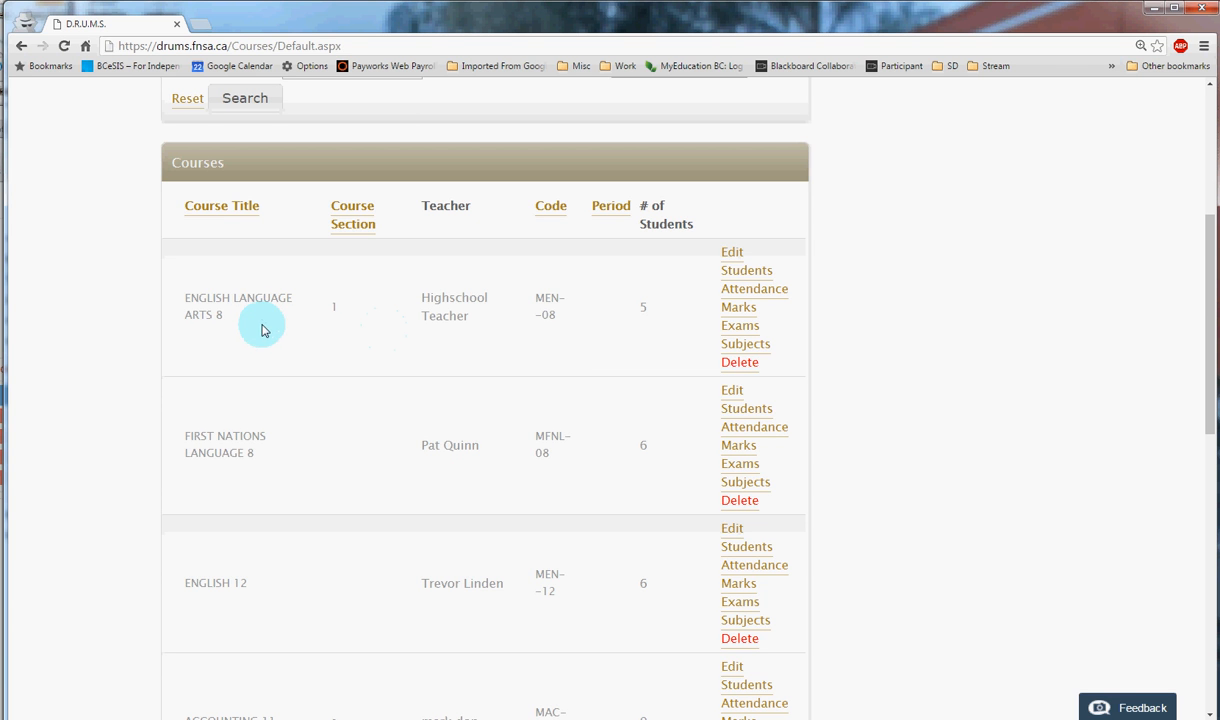
scroll(389, 428, "down", 2)
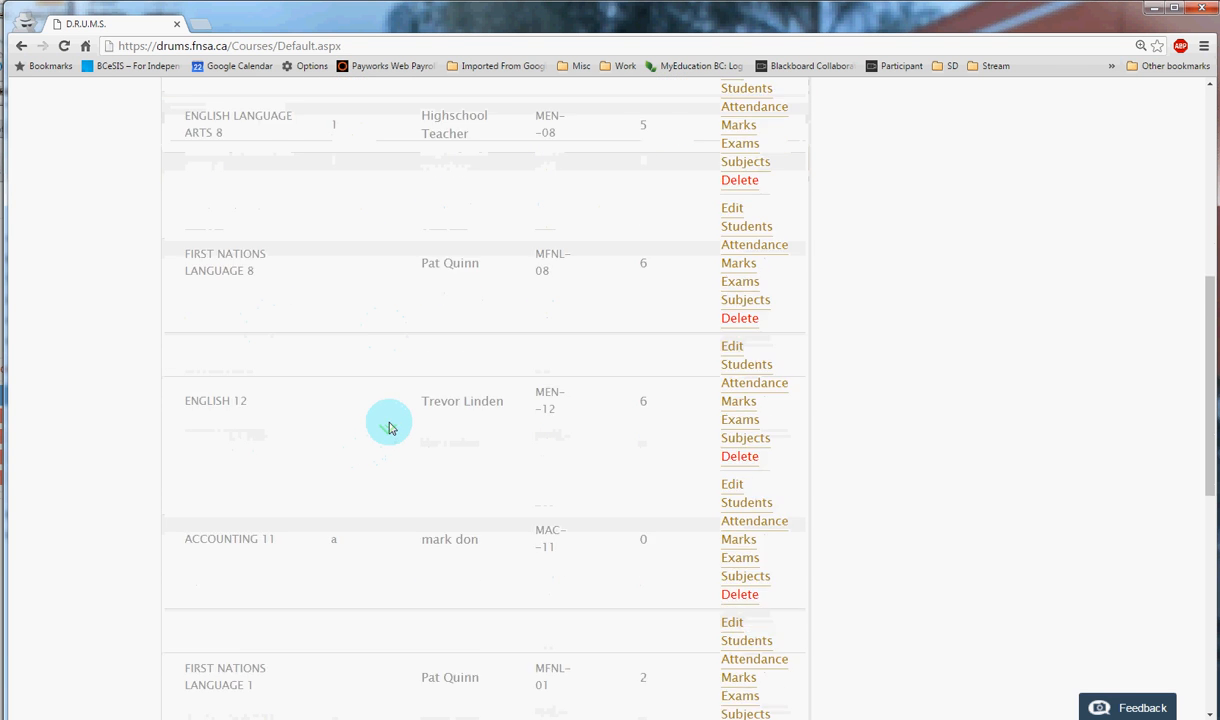
scroll(390, 423, "up", 2)
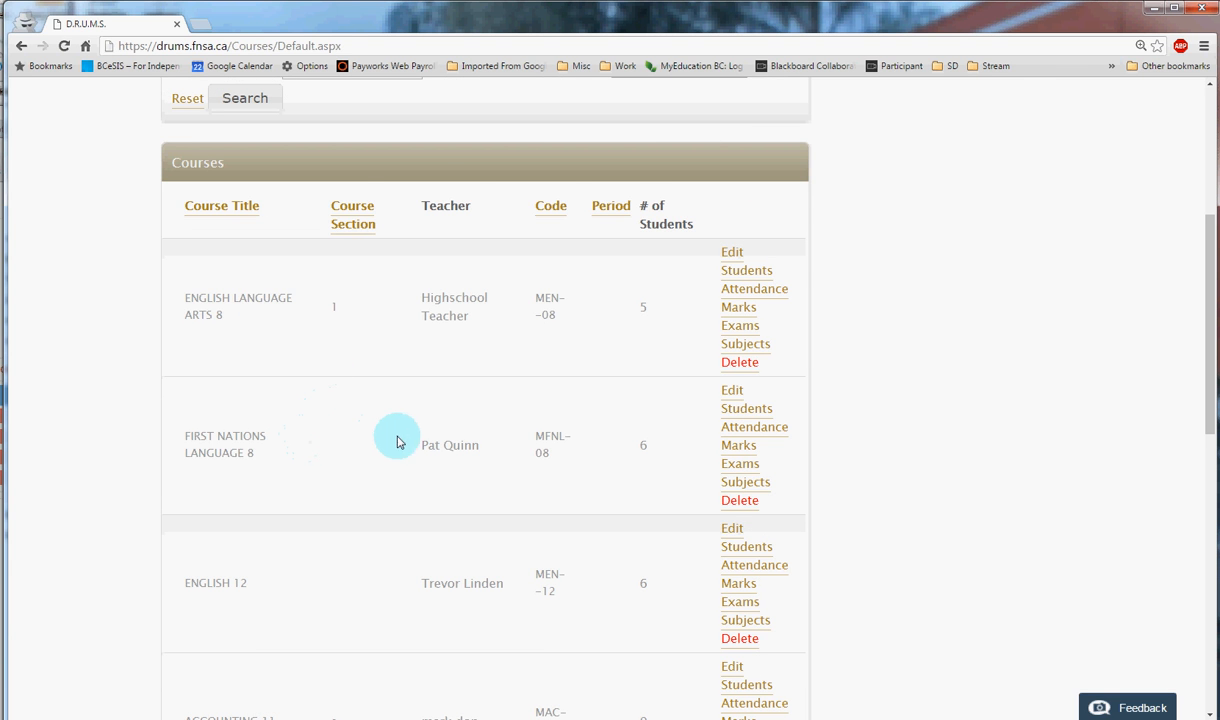
scroll(412, 437, "down", 9)
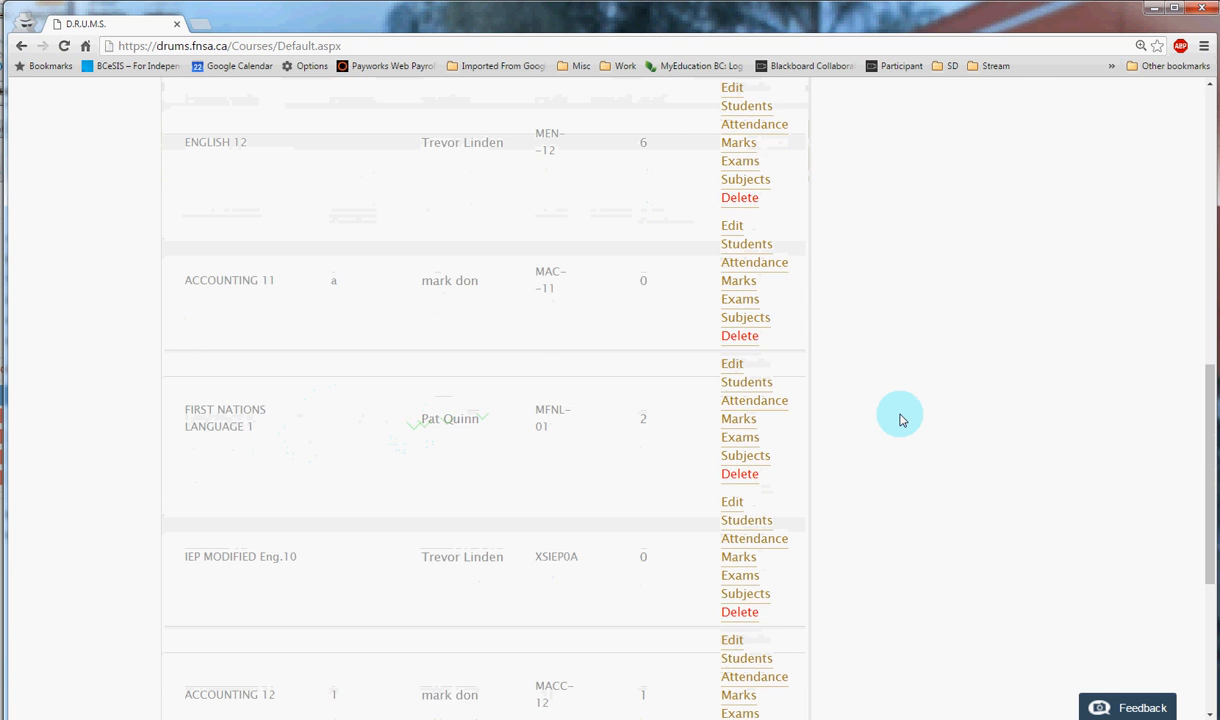
scroll(900, 418, "down", 1)
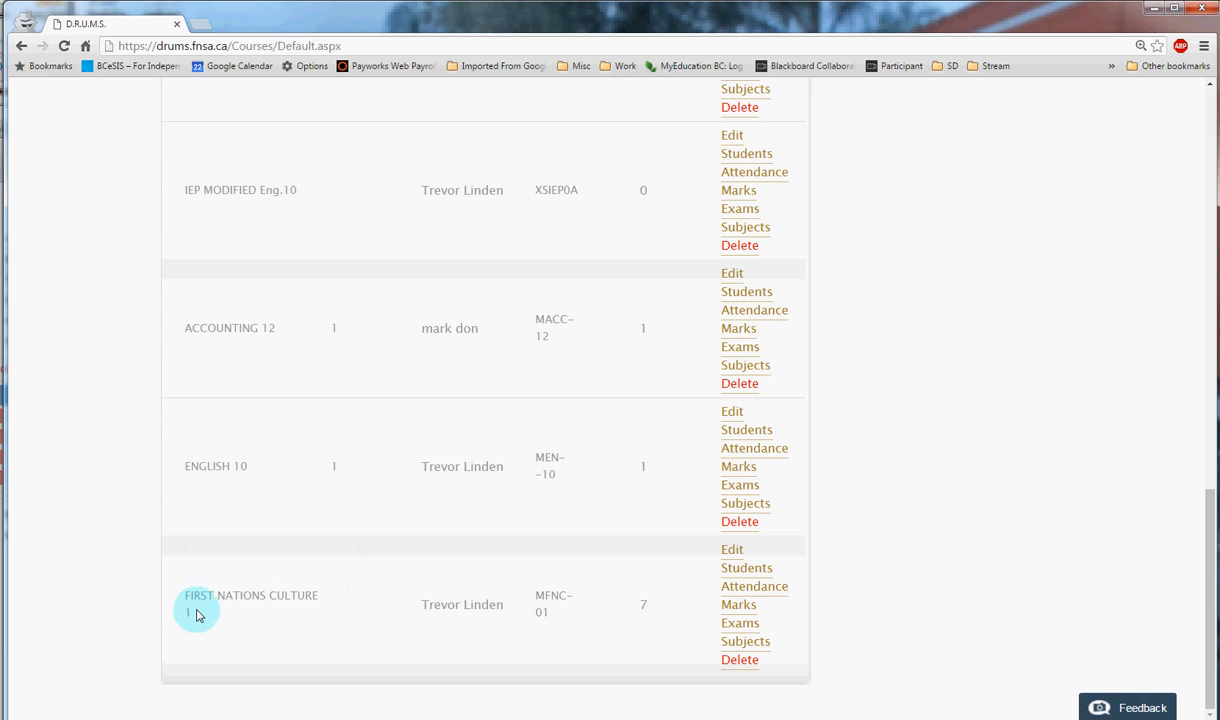
left_click(740, 607)
- Clear all report periods on the course marks page and show only Term 1
scroll(1021, 607, "down", 3)
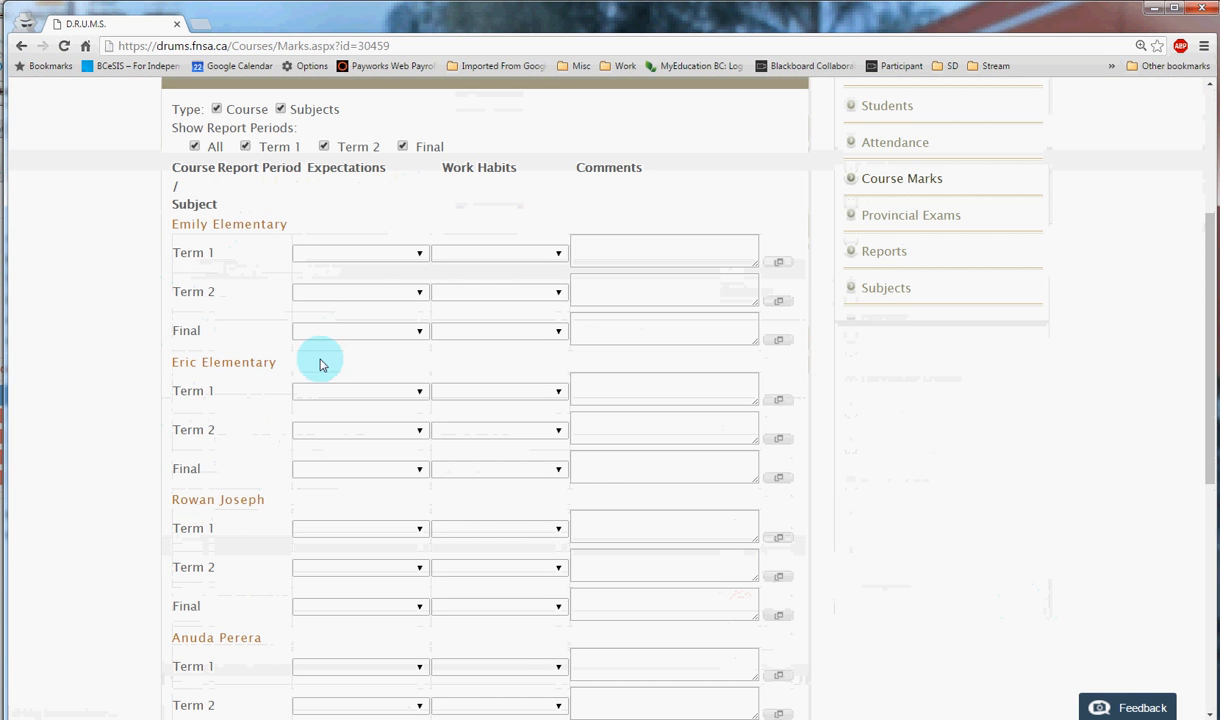
scroll(248, 386, "up", 1)
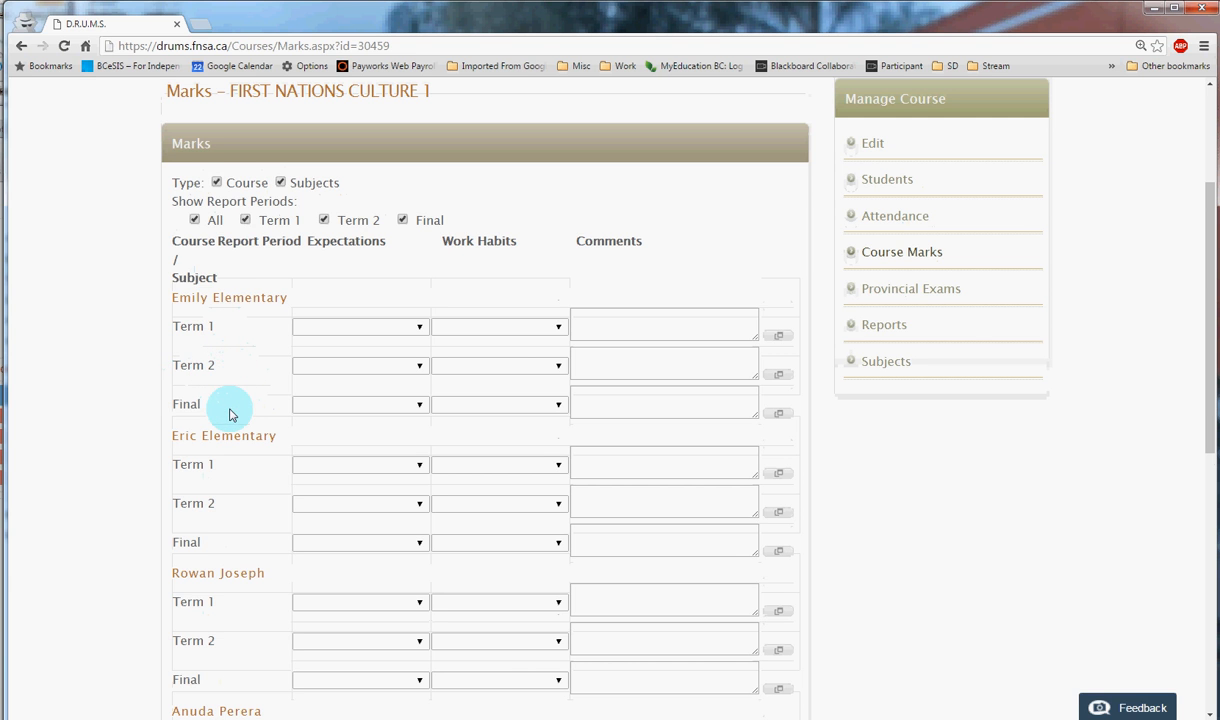
left_click(195, 221)
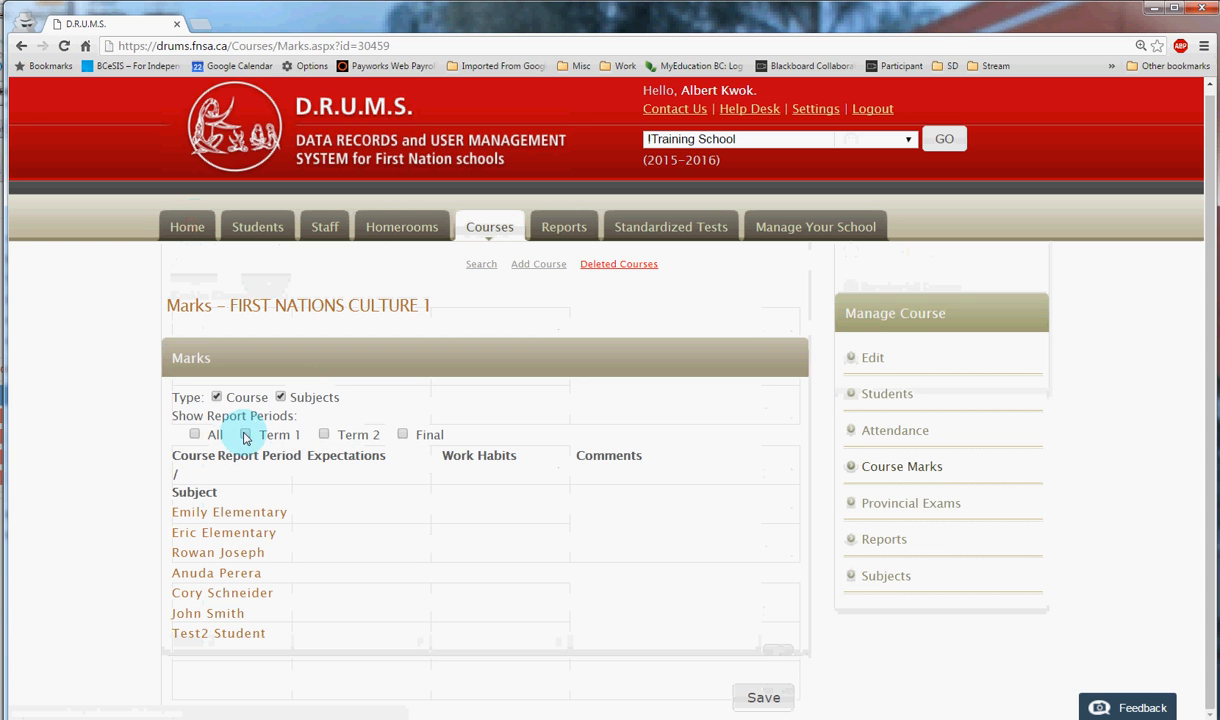
left_click(246, 434)
scroll(690, 465, "down", 2)
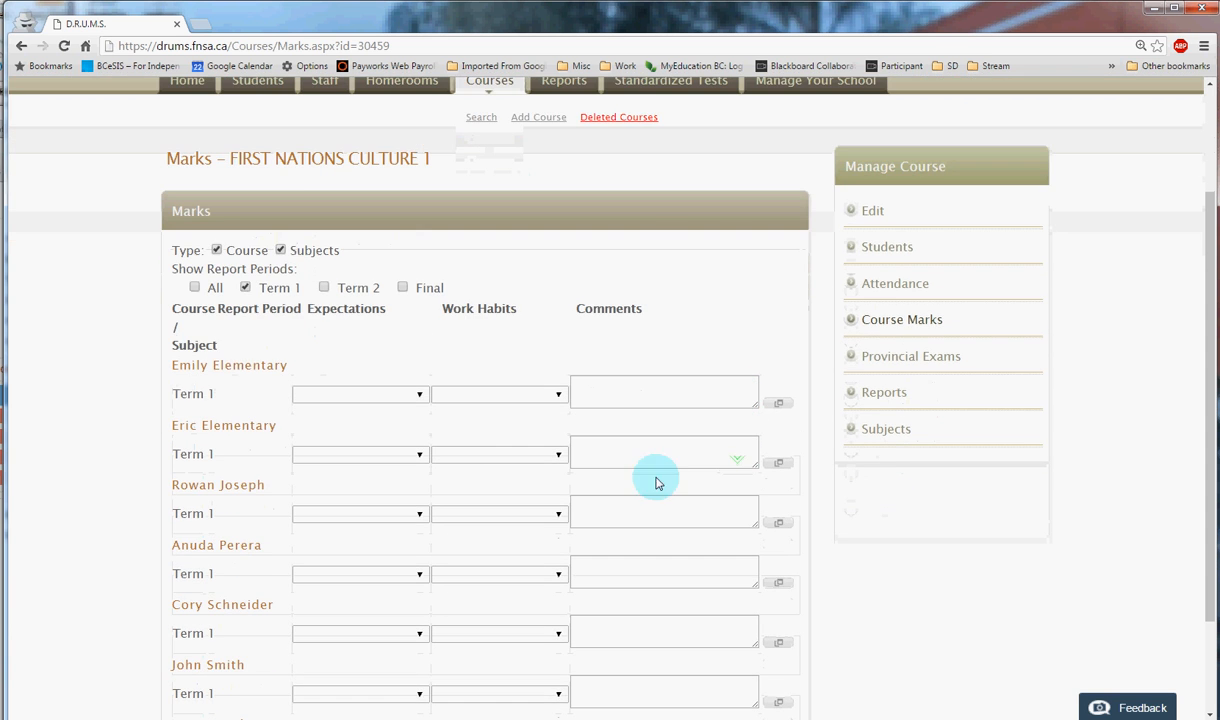
scroll(245, 420, "down", 1)
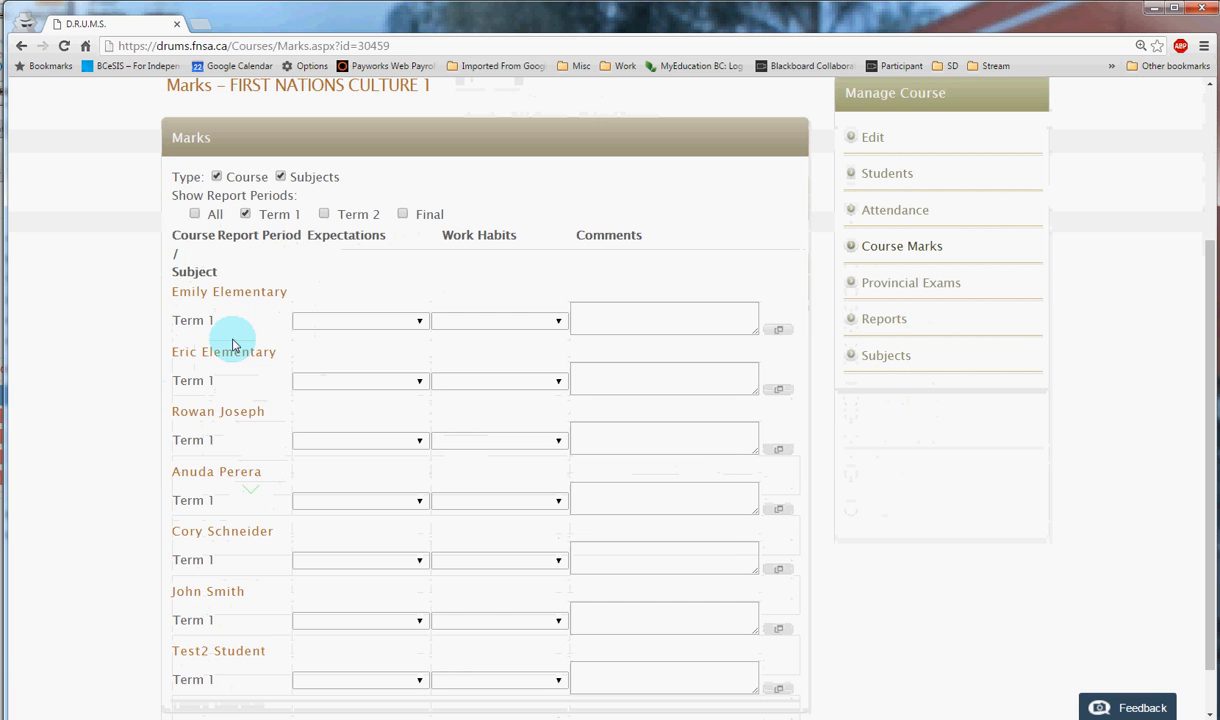
- Reset the shown report periods, display Term 1 together with Term 2, and hide Term 2 again
left_click(193, 214)
left_click(193, 214)
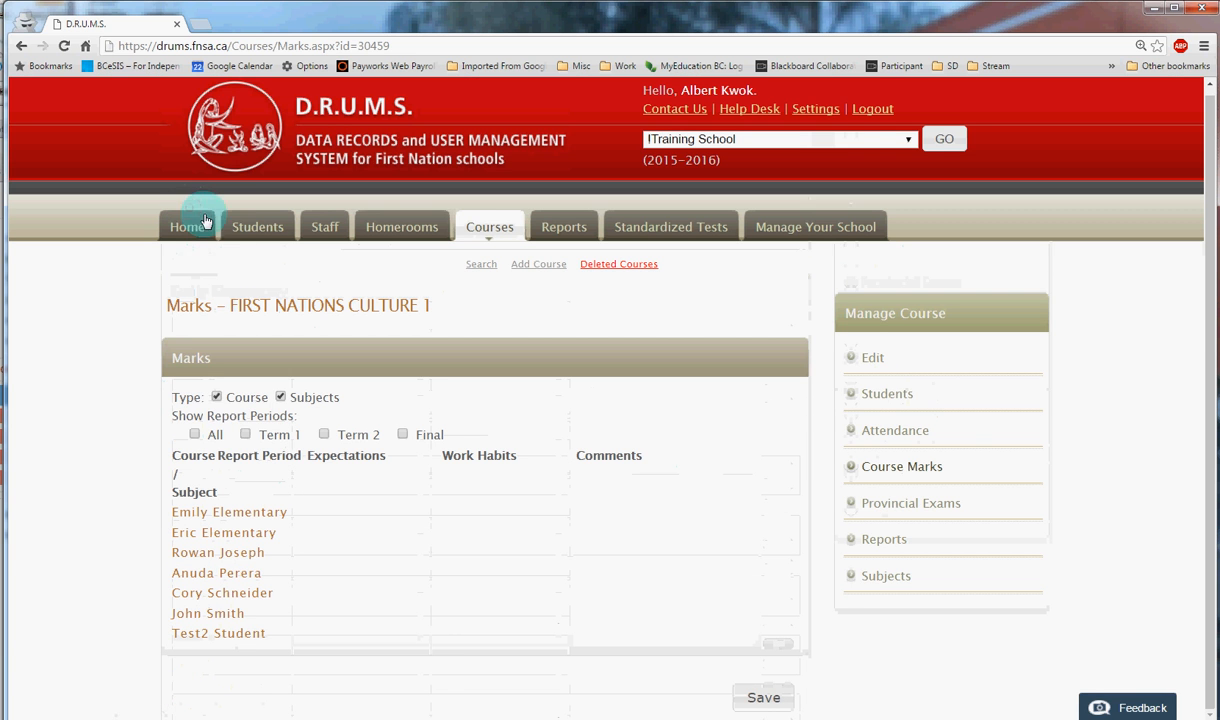
left_click(245, 434)
left_click(324, 434)
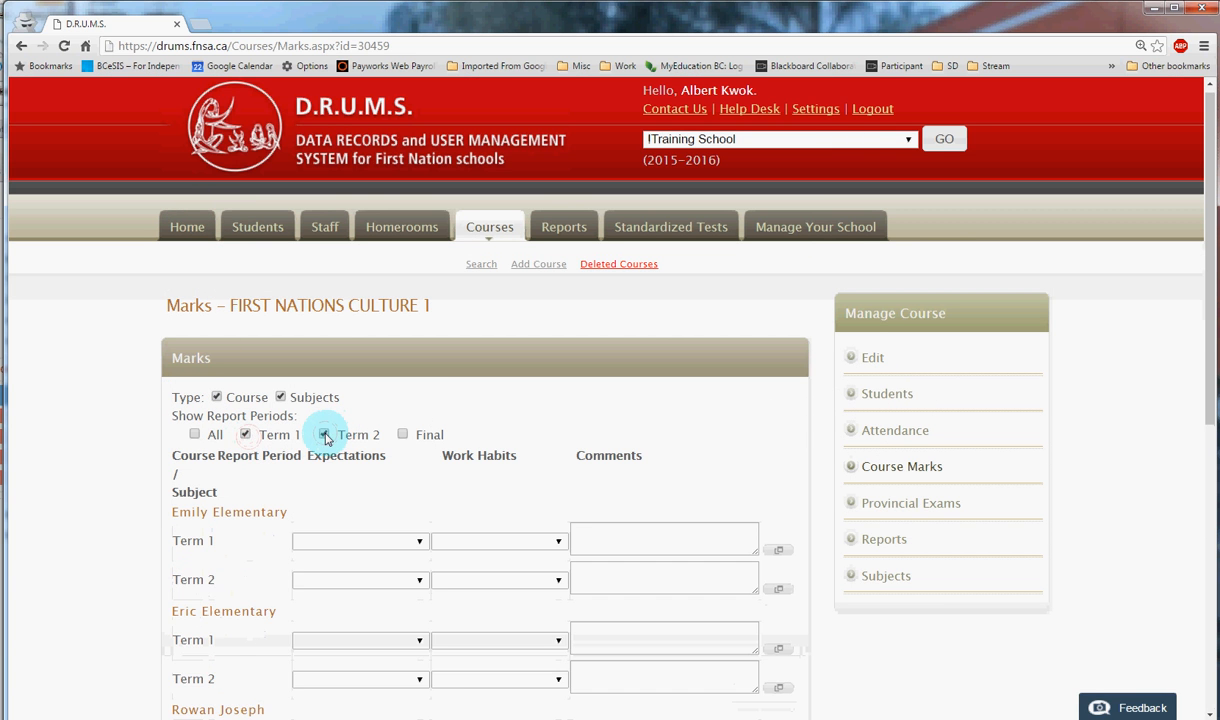
left_click(324, 434)
- For the first student's Term 1, set Expectations to Meeting and Work Habits to Good, and enter the comment "term comment"
scroll(694, 472, "down", 1)
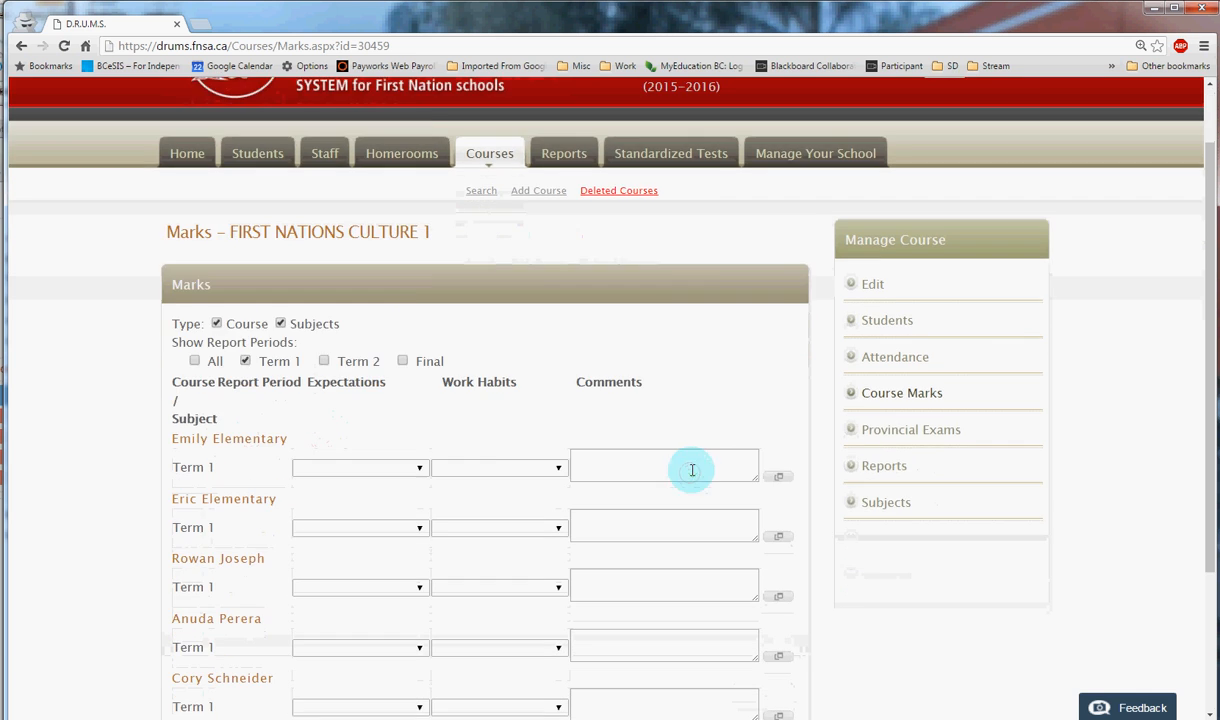
scroll(460, 451, "down", 2)
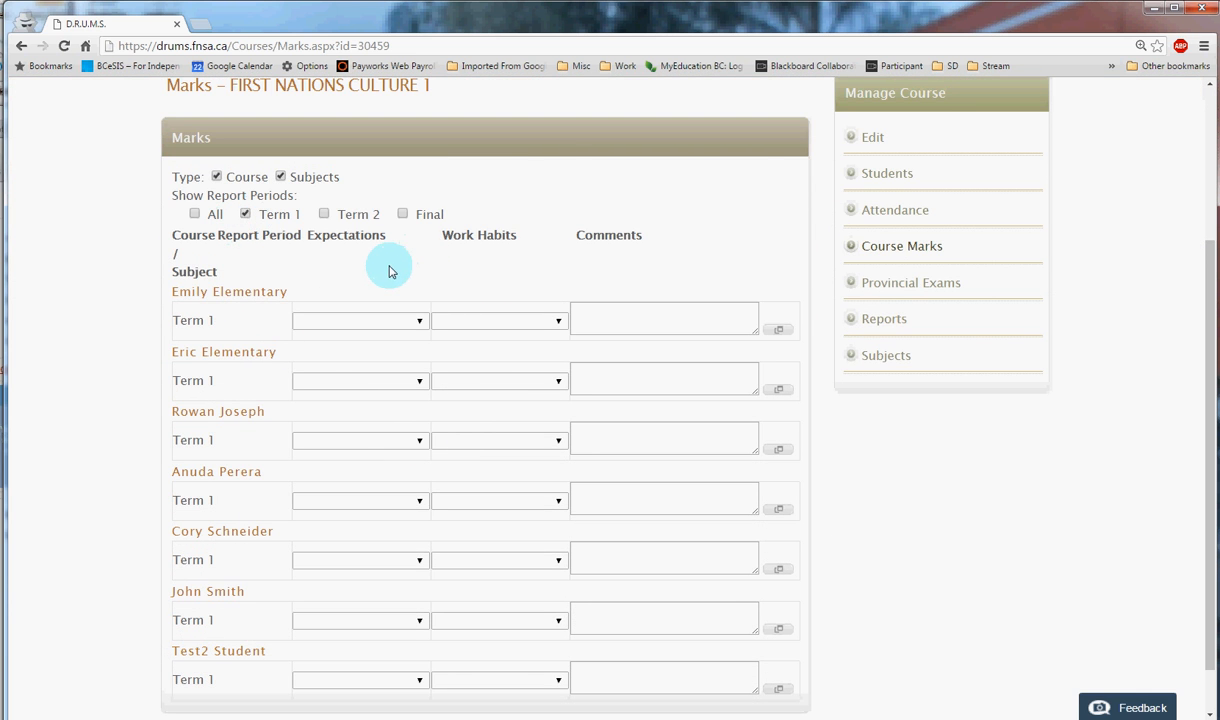
left_click(421, 322)
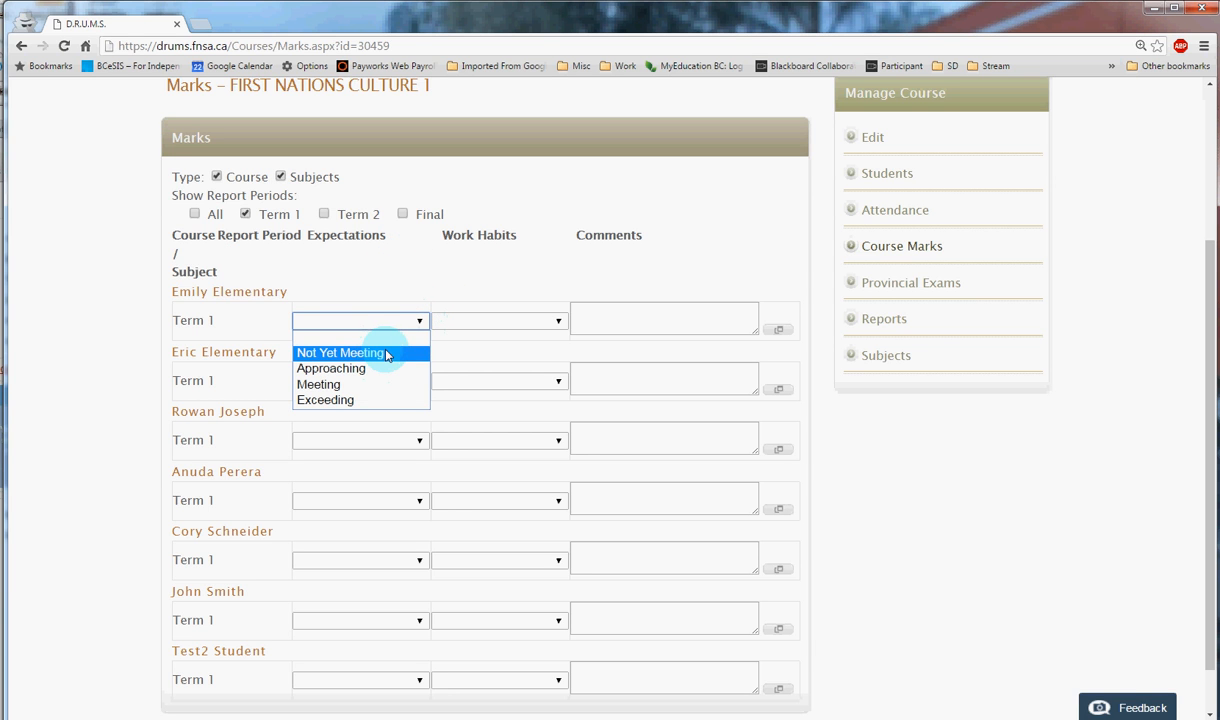
left_click(348, 388)
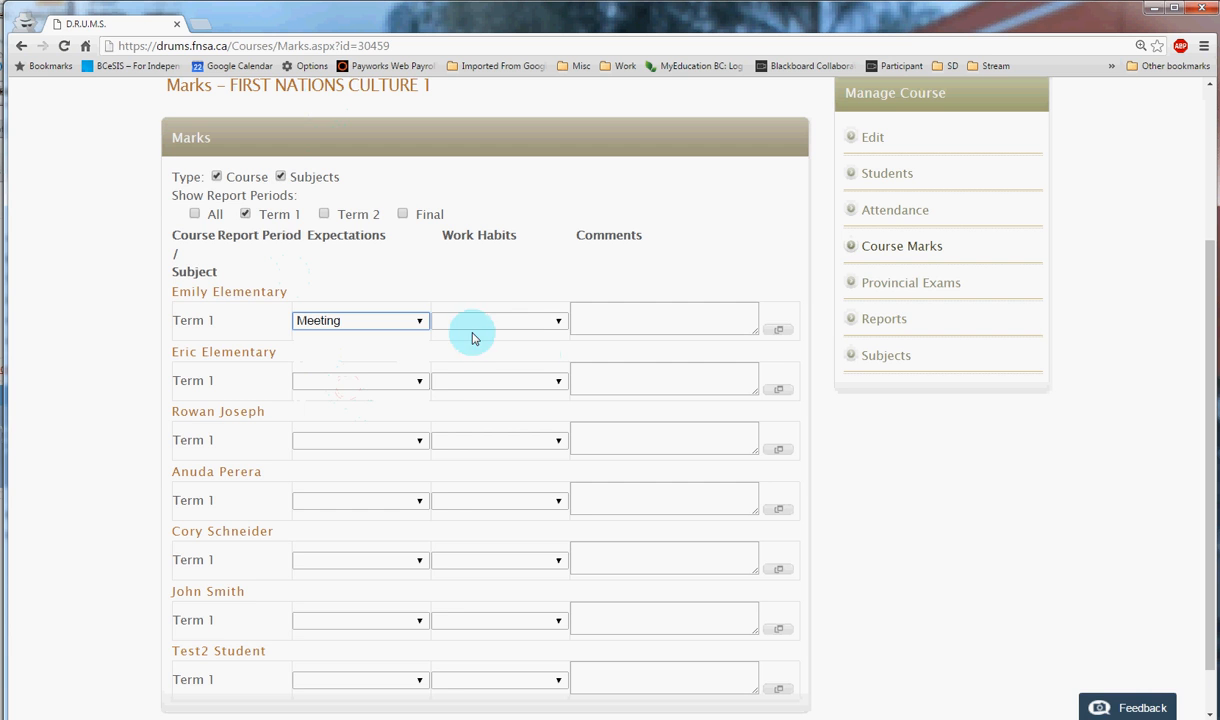
left_click(543, 322)
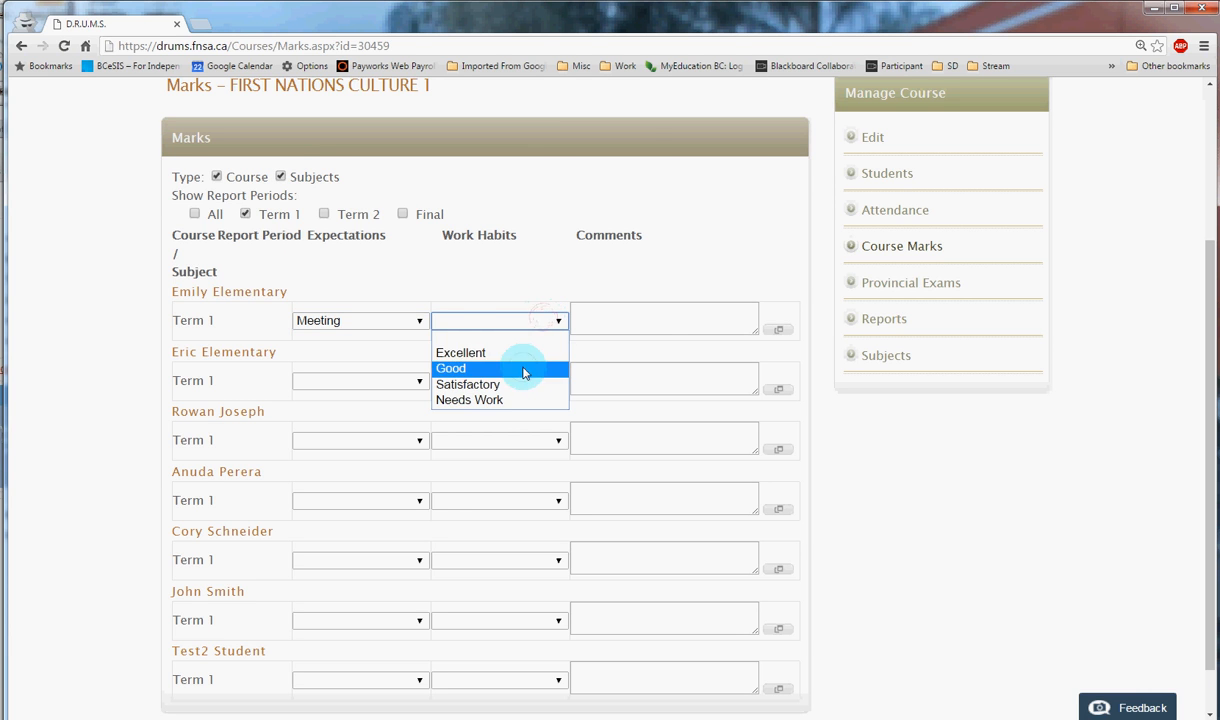
left_click(549, 365)
left_click(667, 322)
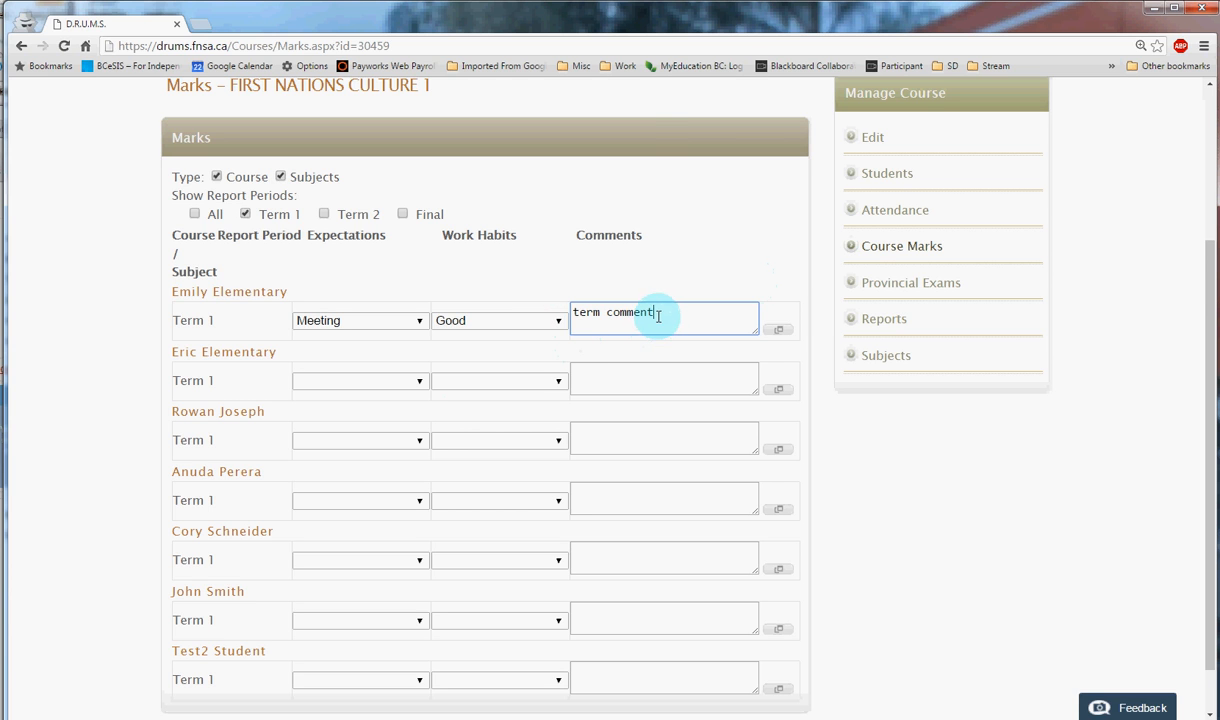
- Check the first student's Term 1 comment in the enlarged comment editor, accept it, and save the class marks
left_click(780, 331)
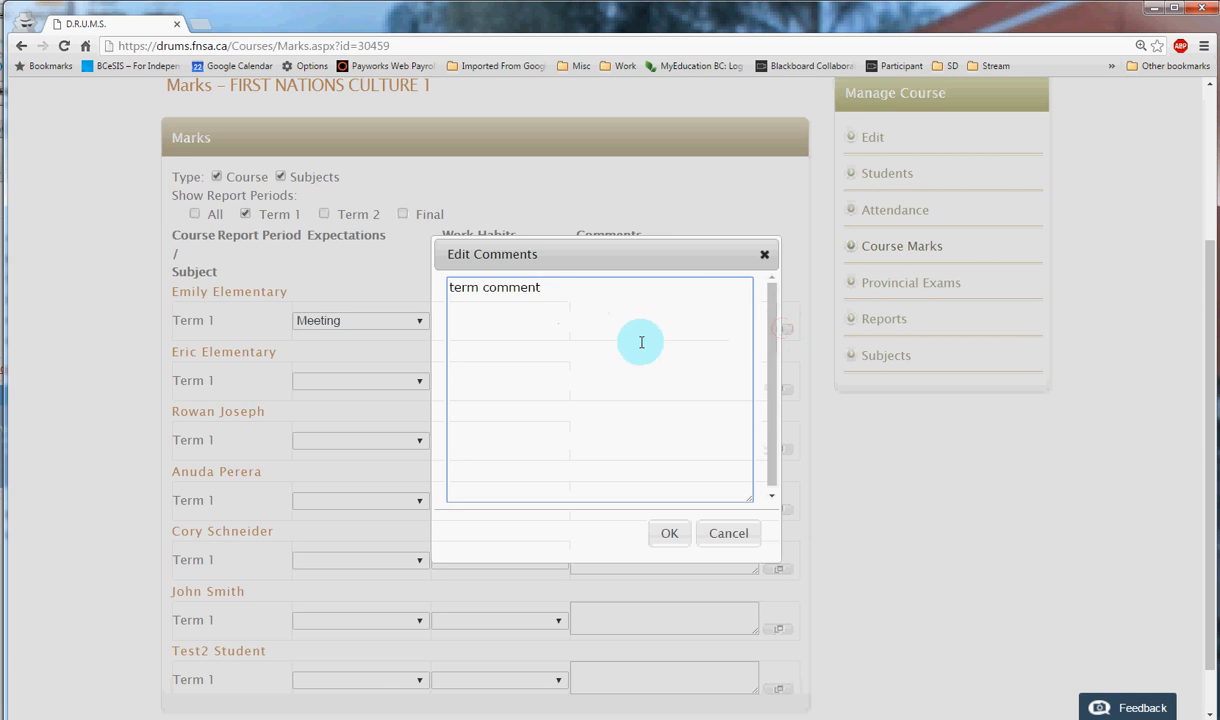
left_click(565, 361)
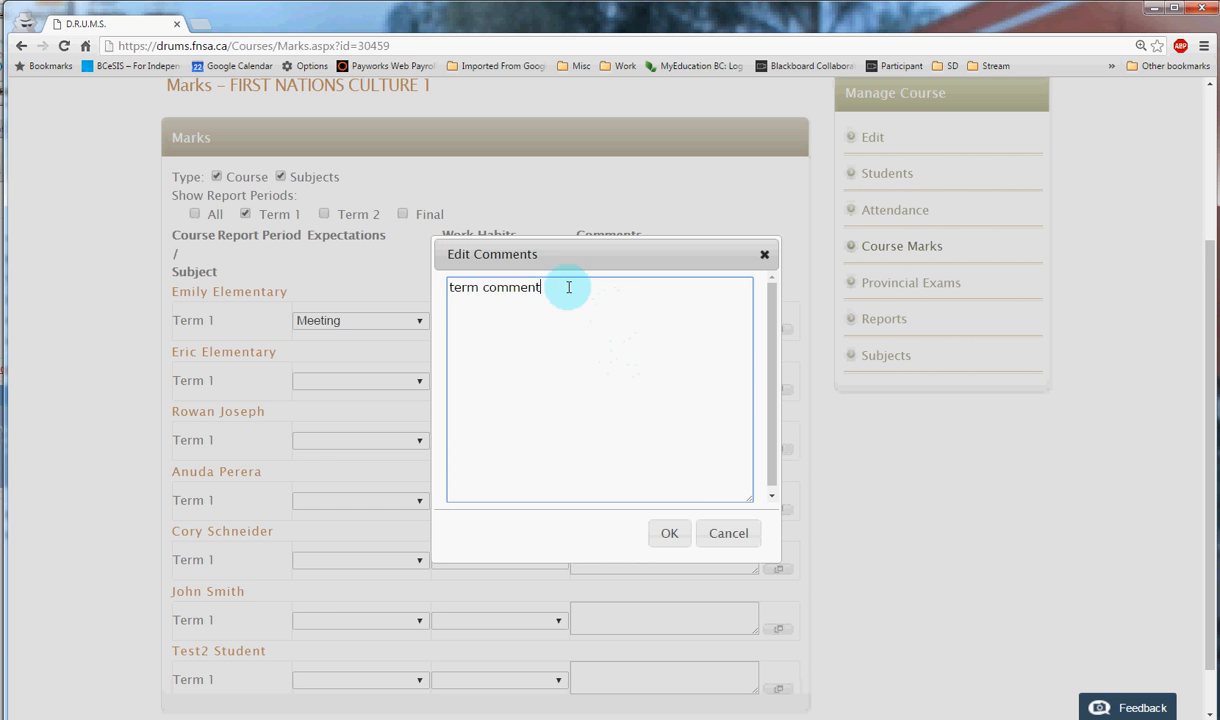
left_click(671, 534)
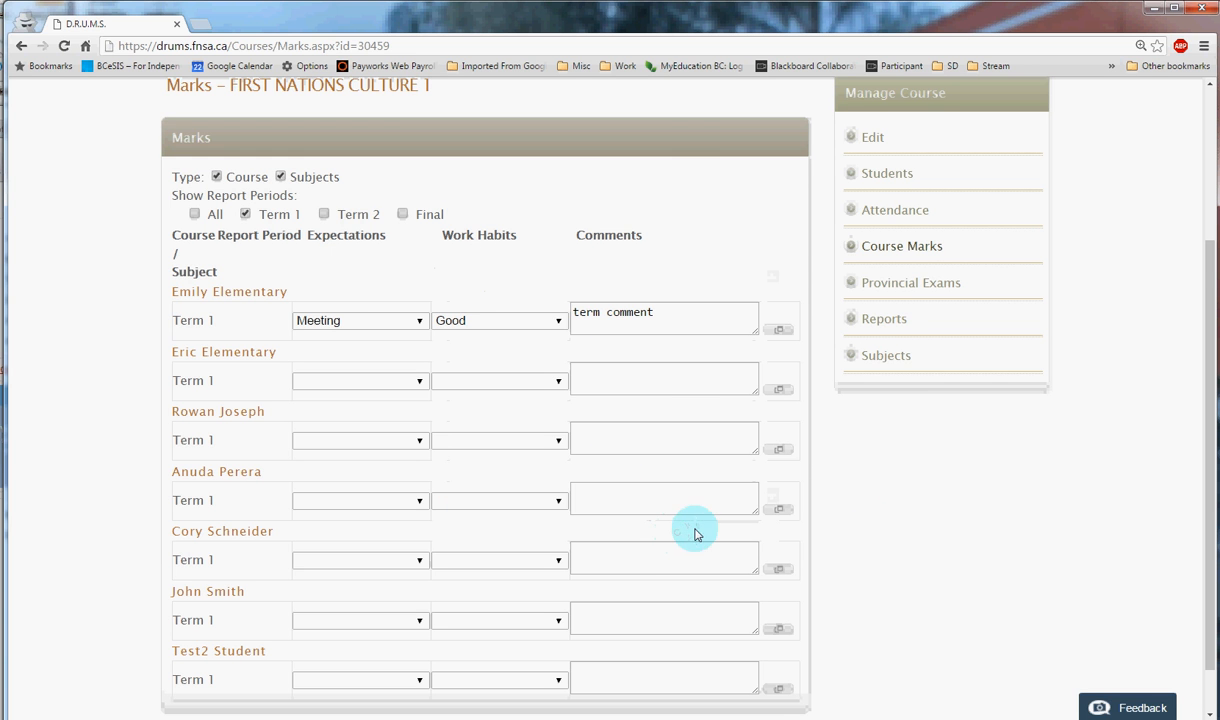
scroll(877, 490, "down", 1)
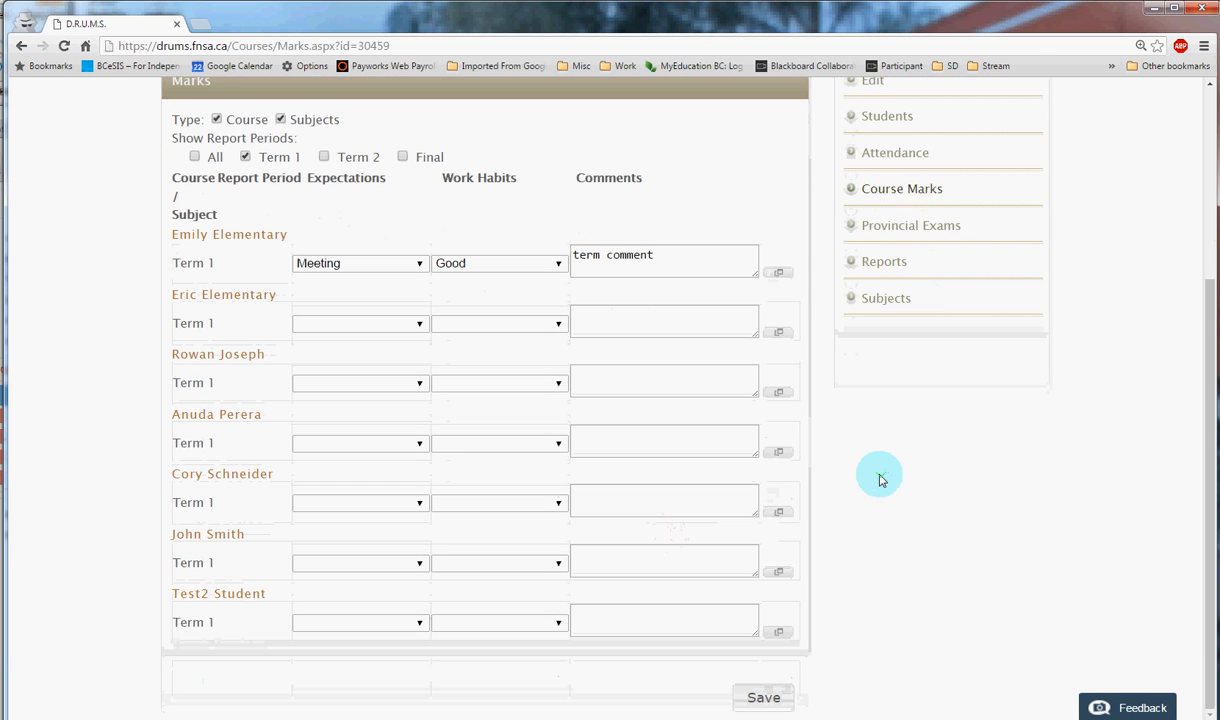
left_click(776, 699)
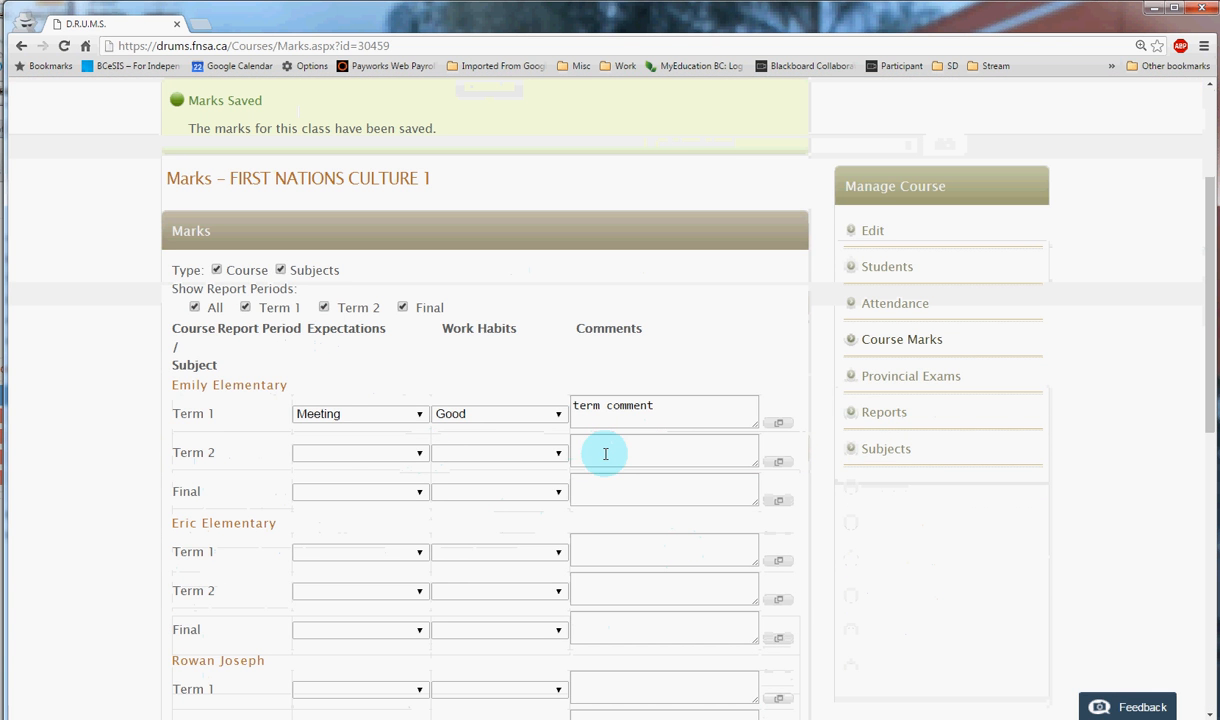
- Open the ENGLISH LANGUAGE ARTS 8 course for editing, set its Mark/Grade Type to Letter Grade, and save the course
scroll(558, 403, "up", 2)
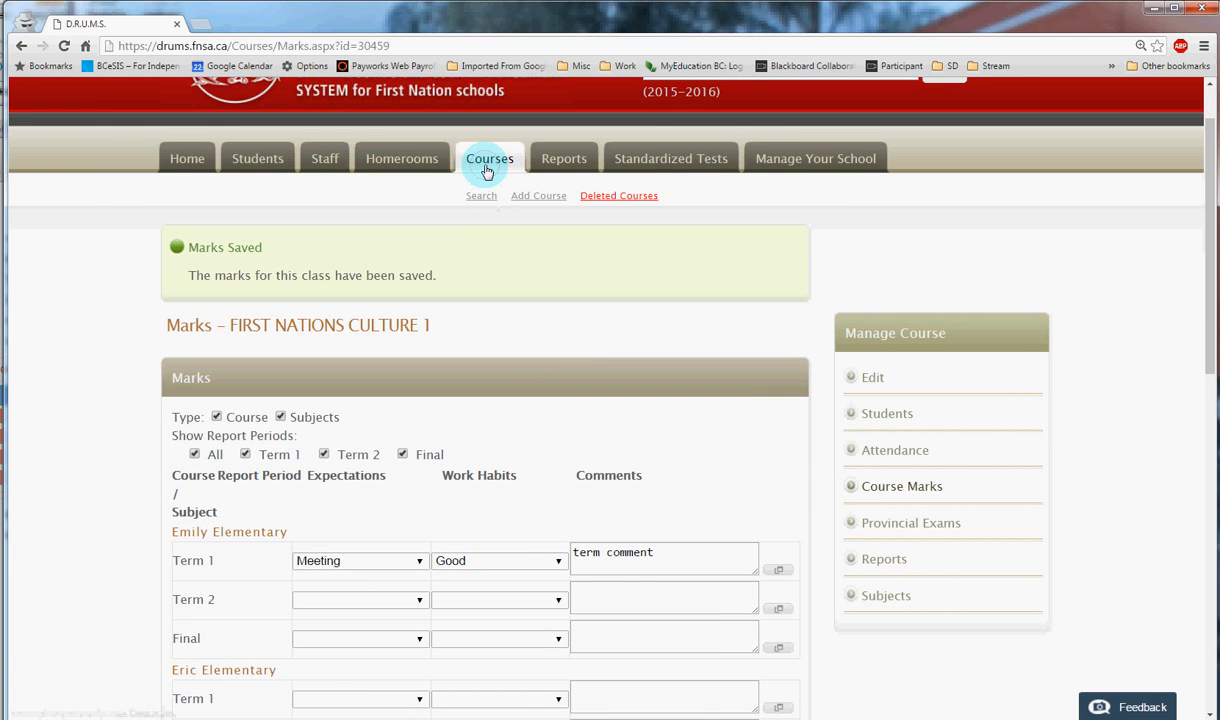
left_click(491, 156)
scroll(560, 498, "down", 3)
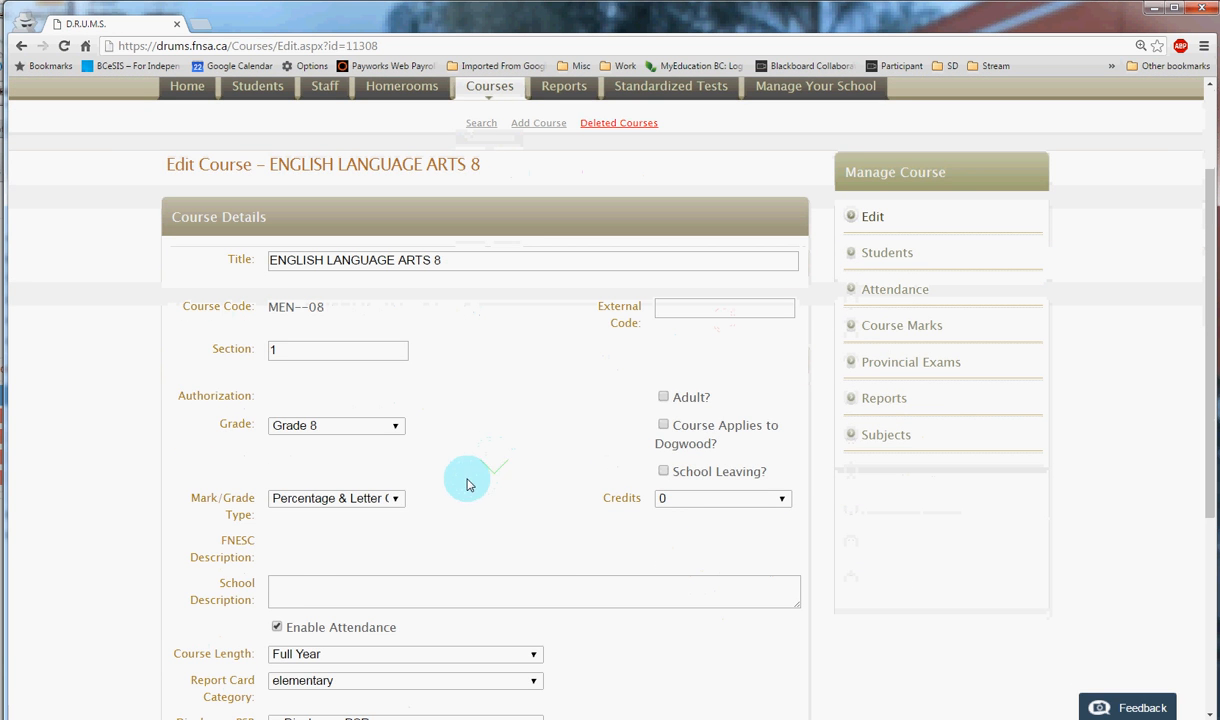
left_click(392, 499)
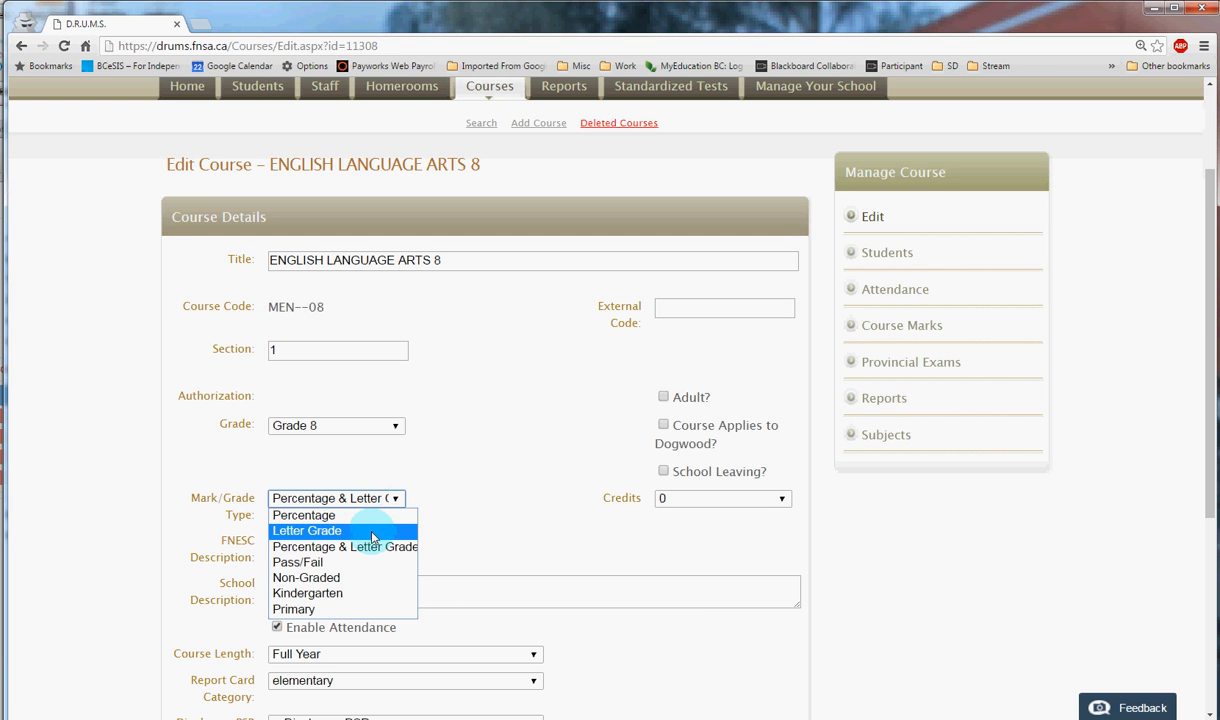
left_click(371, 535)
scroll(535, 463, "down", 2)
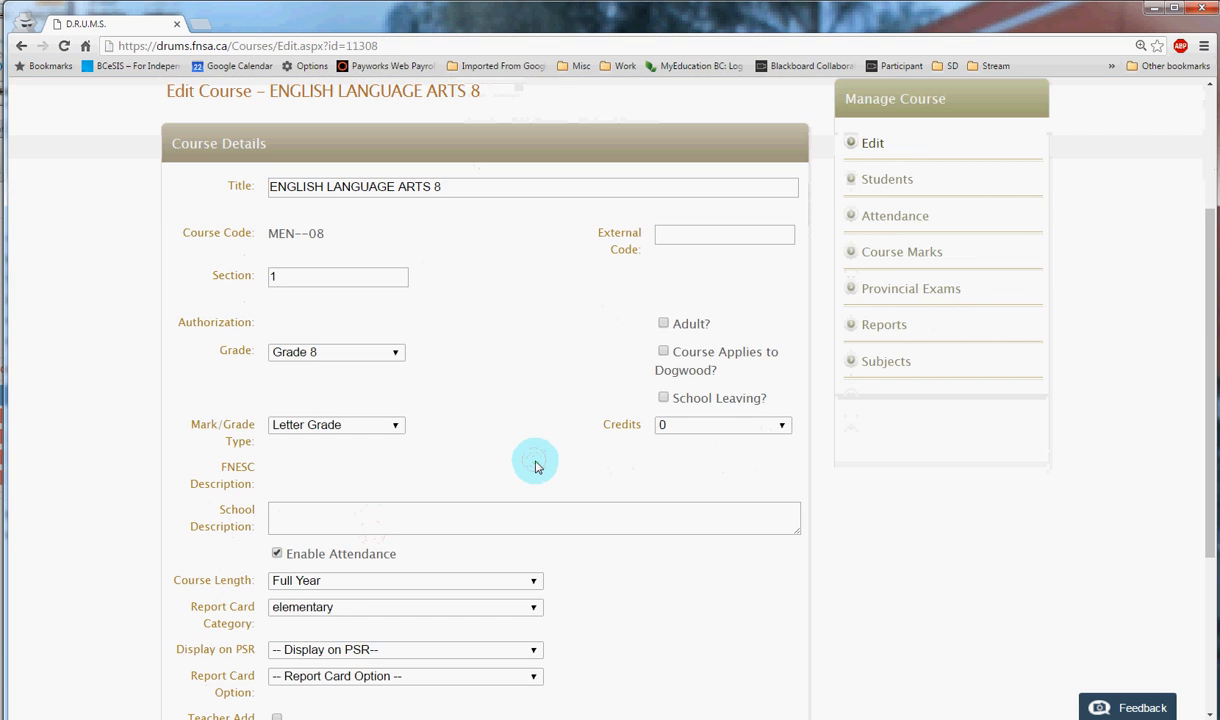
scroll(460, 325, "up", 3)
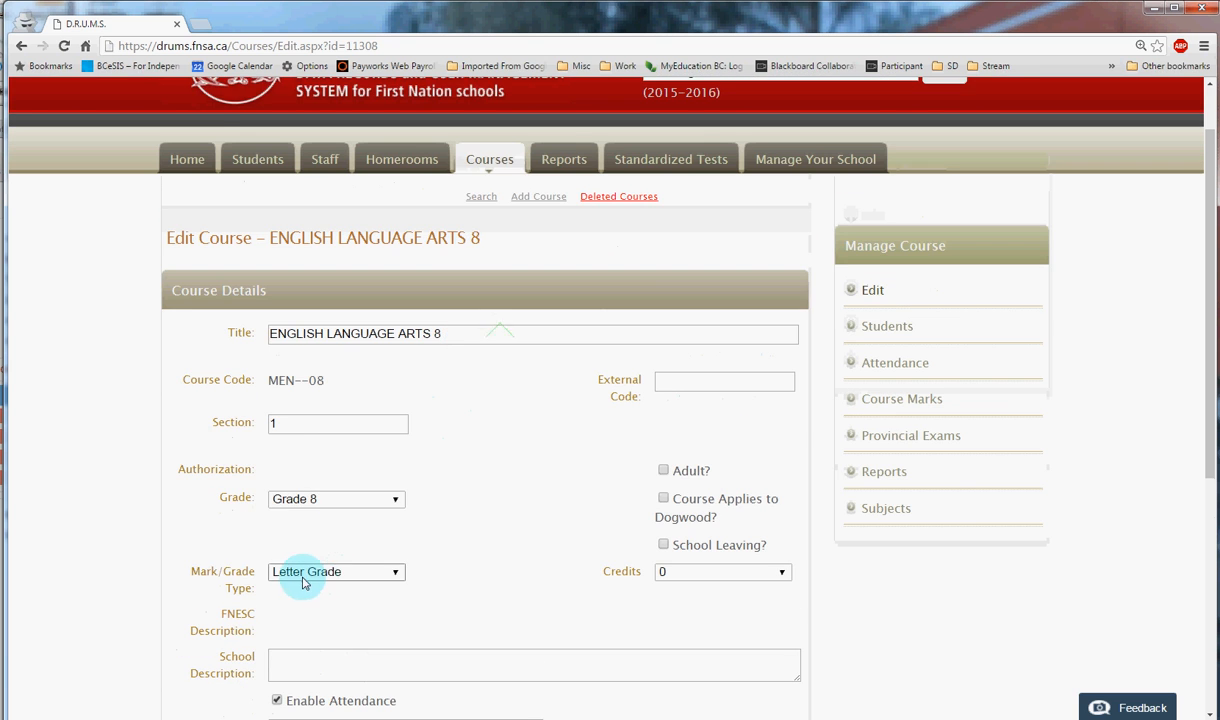
scroll(480, 555, "down", 4)
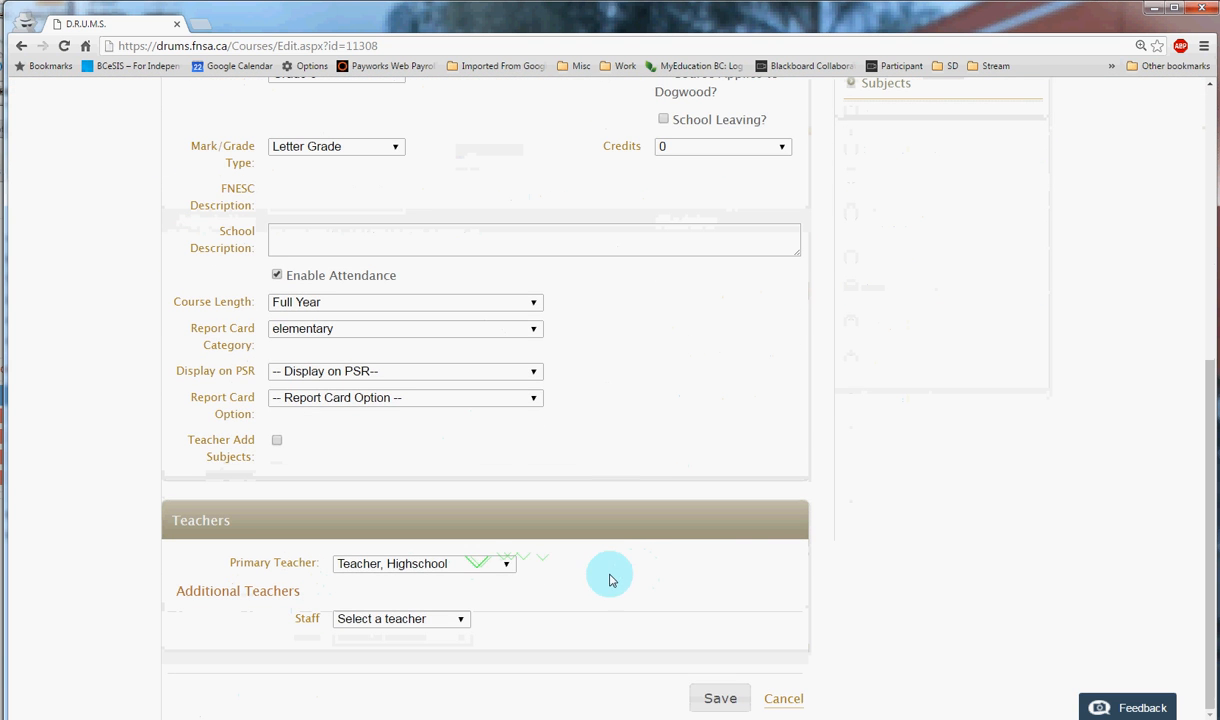
left_click(719, 698)
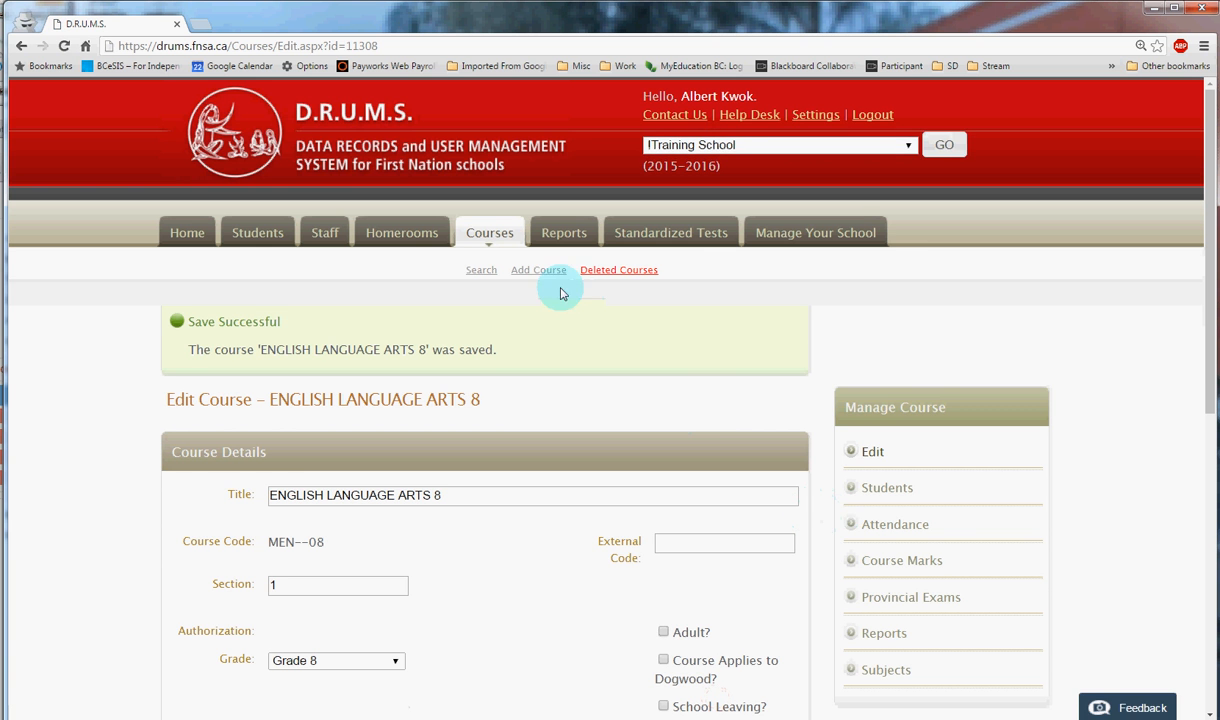
- Open the marks of ENGLISH LANGUAGE ARTS 8 and limit the shown report periods to Term 1
left_click(489, 232)
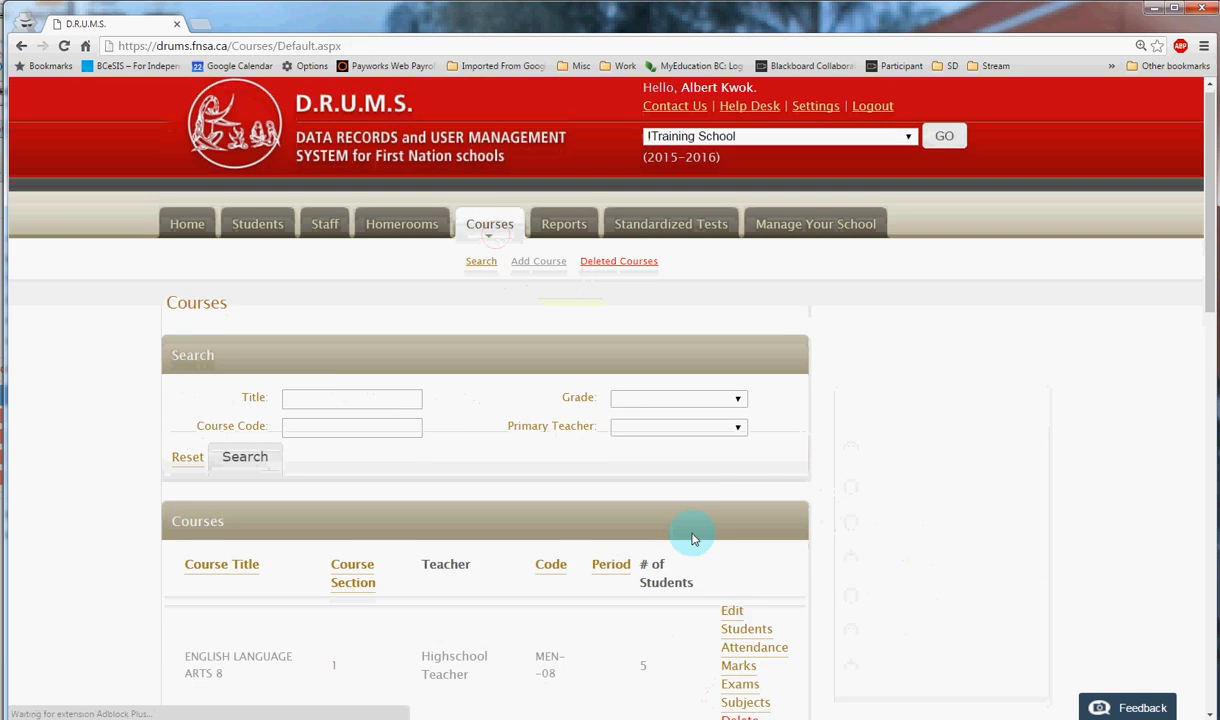
scroll(667, 528, "down", 3)
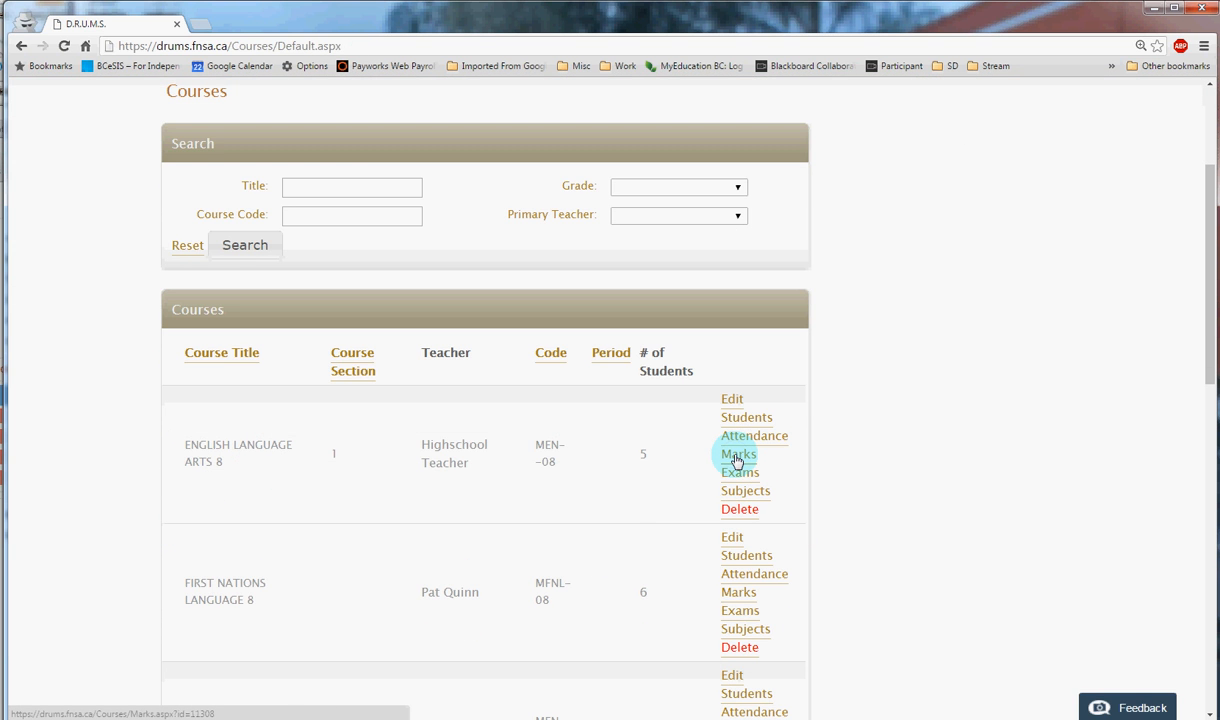
scroll(673, 466, "down", 2)
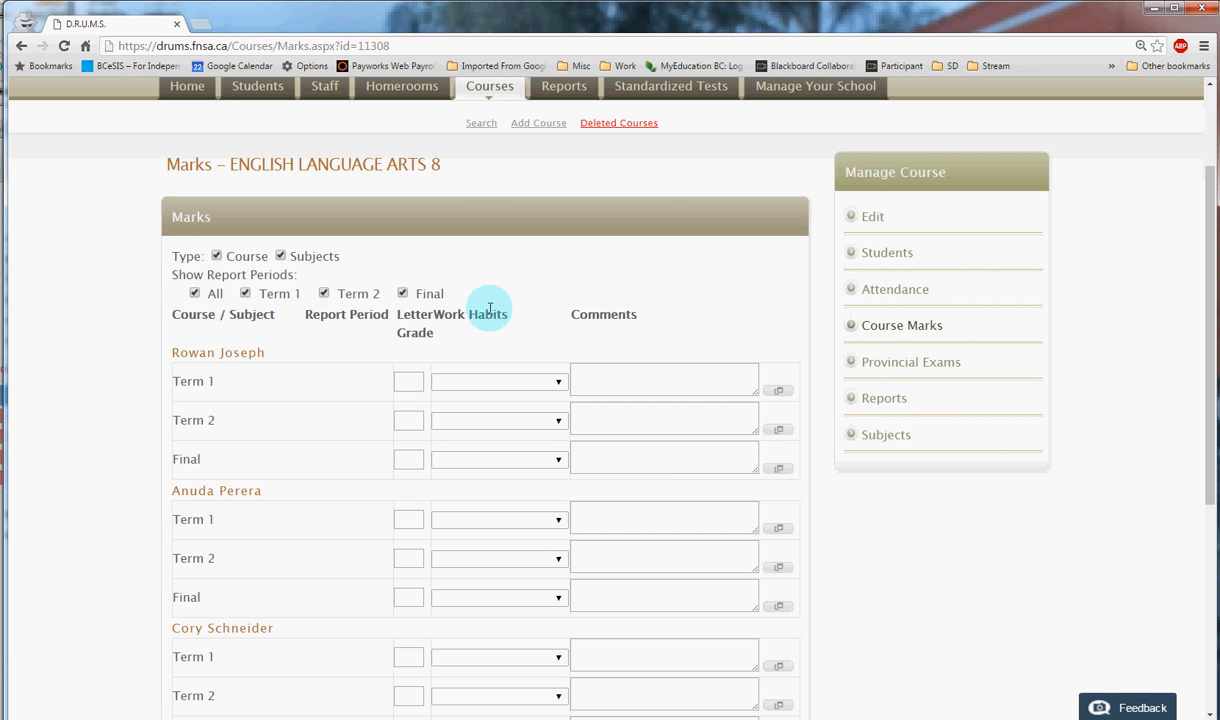
left_click_drag(208, 313, 196, 307)
left_click(195, 294)
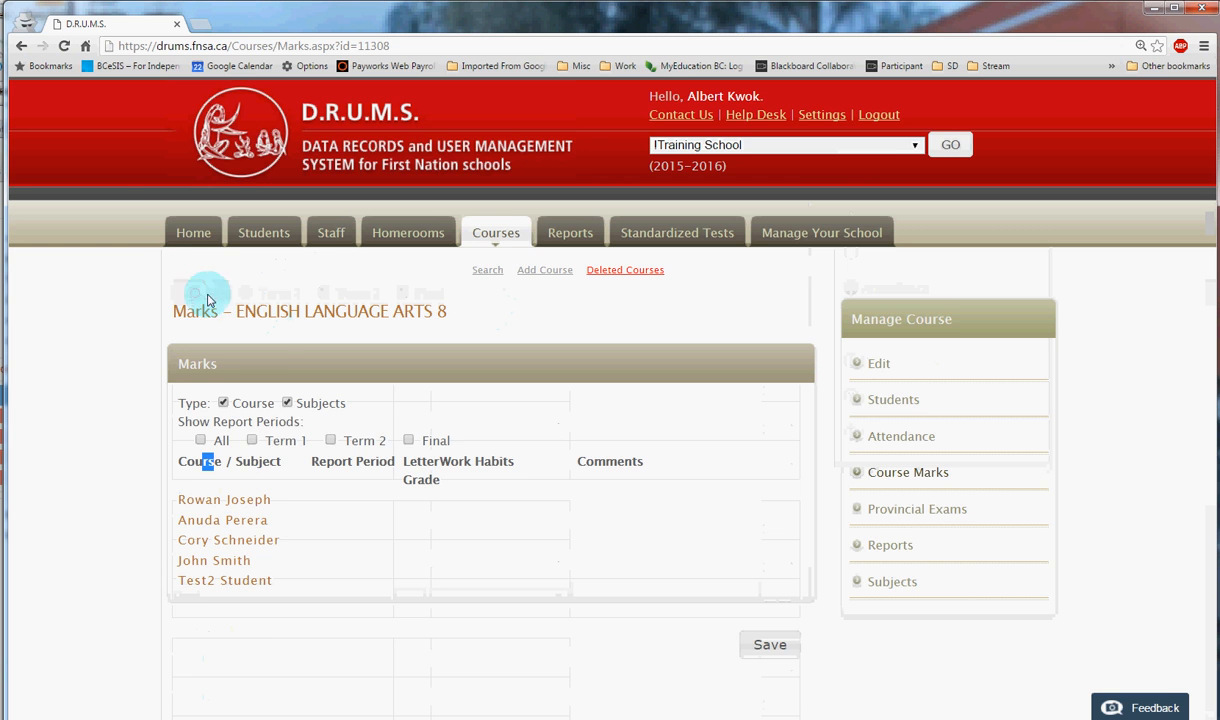
left_click(254, 441)
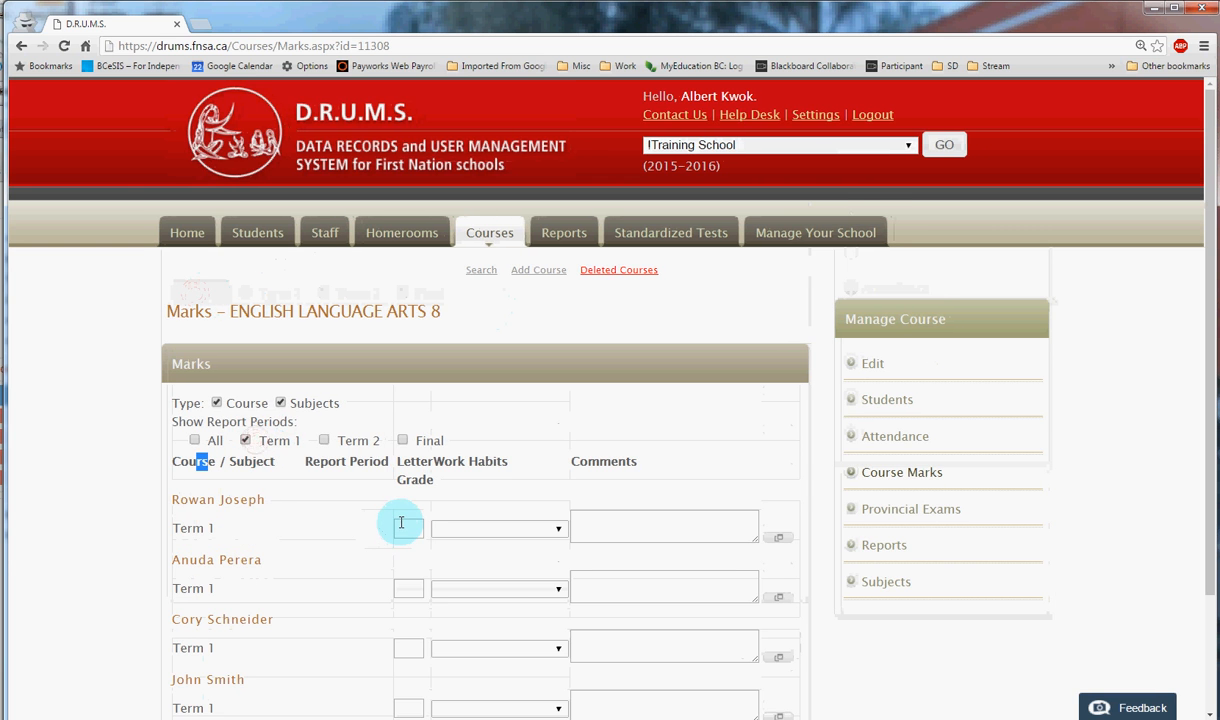
- For the fourth listed student's Term 1, enter letter grade A, Work Habits Excellent and the comment "Term comment", and save the class marks
scroll(401, 523, "down", 3)
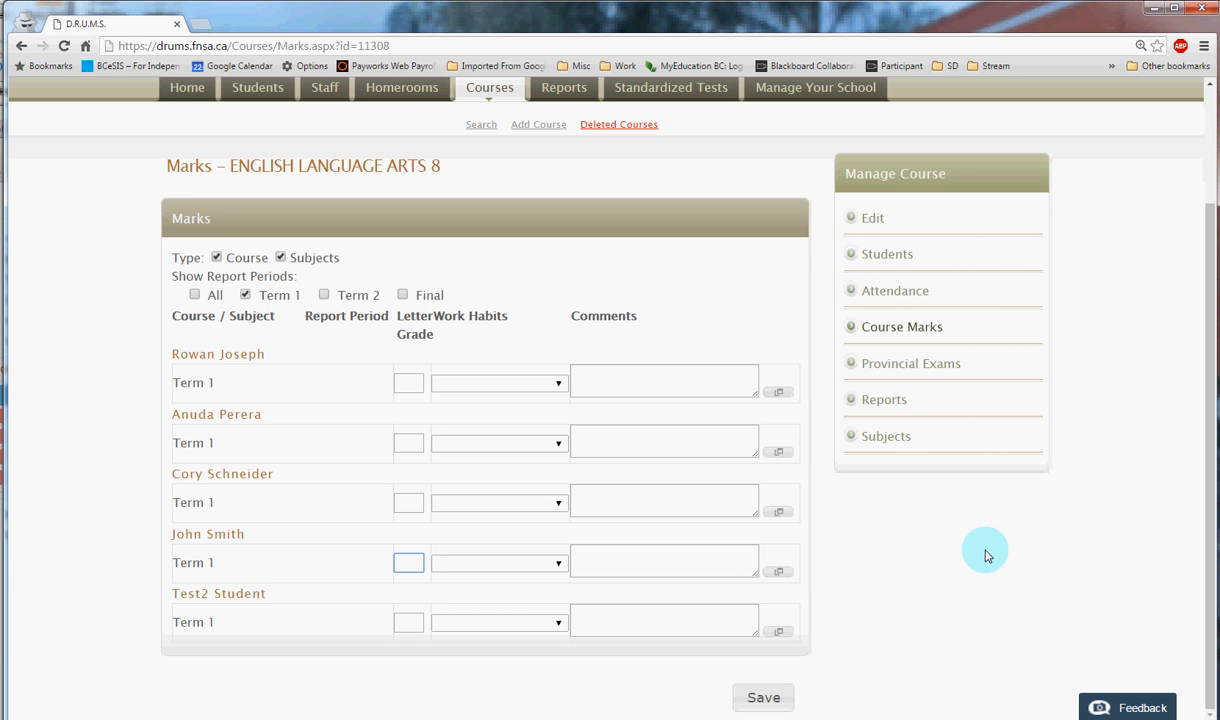
left_click(539, 560)
left_click(535, 598)
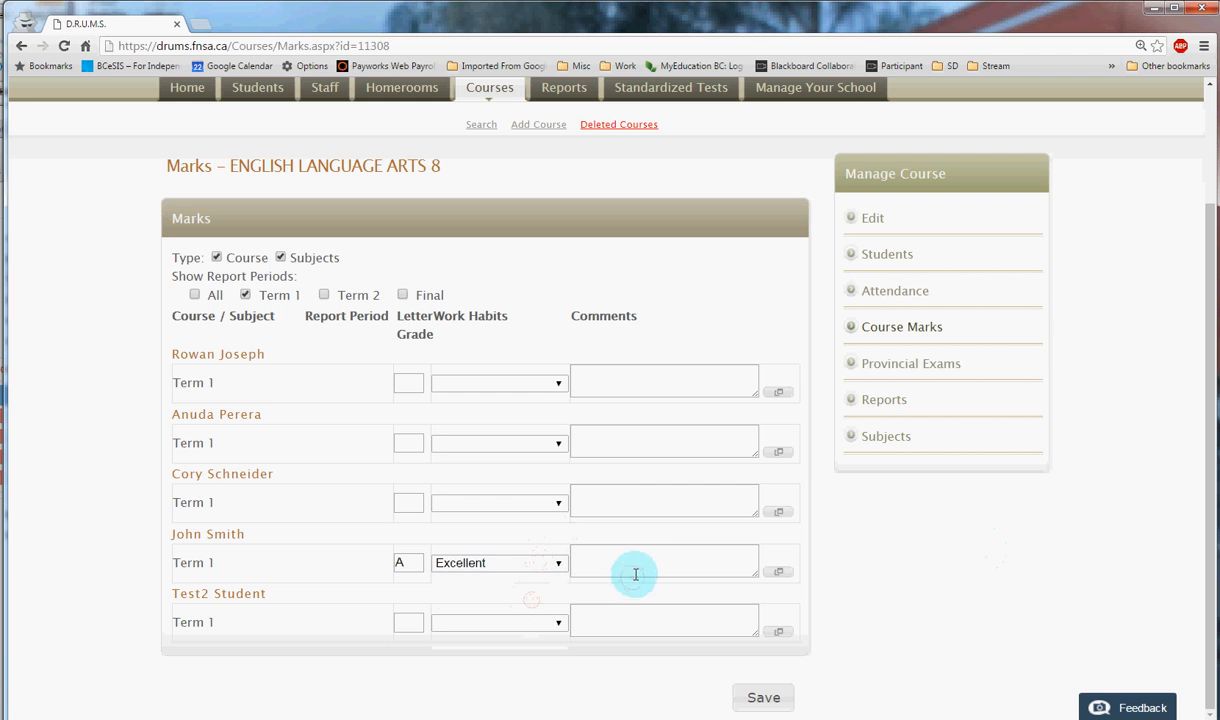
left_click(632, 572)
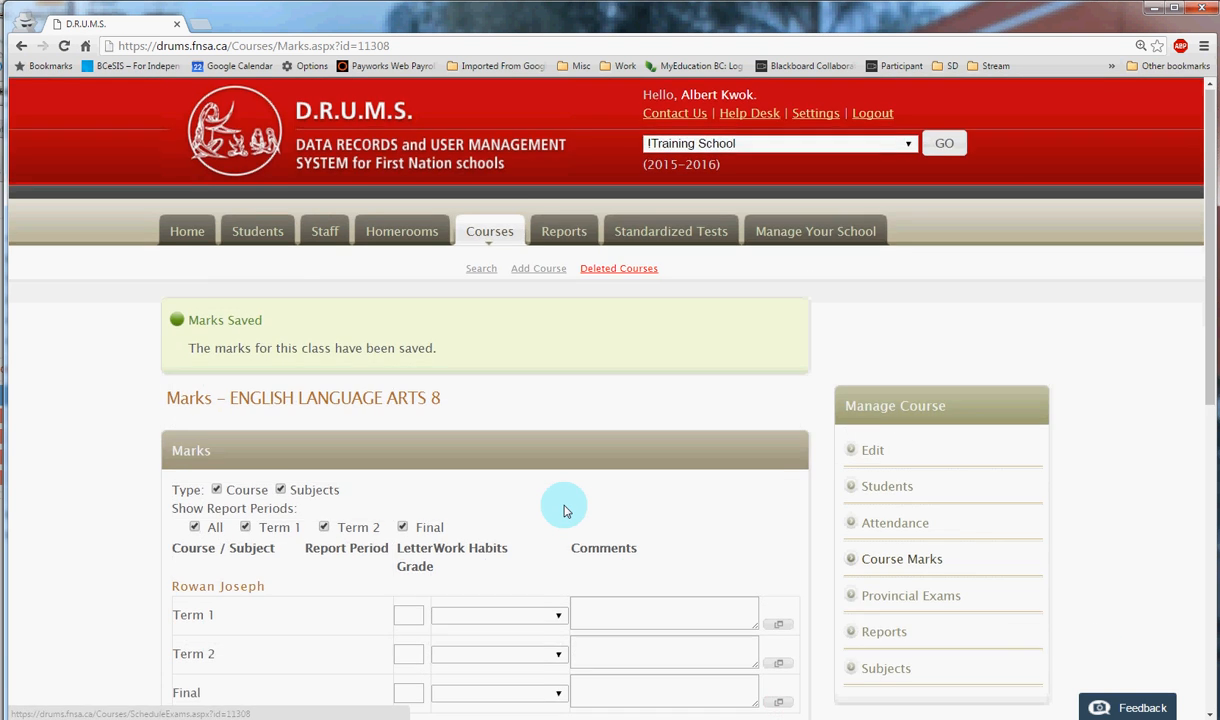
scroll(563, 508, "down", 3)
scroll(563, 508, "down", 2)
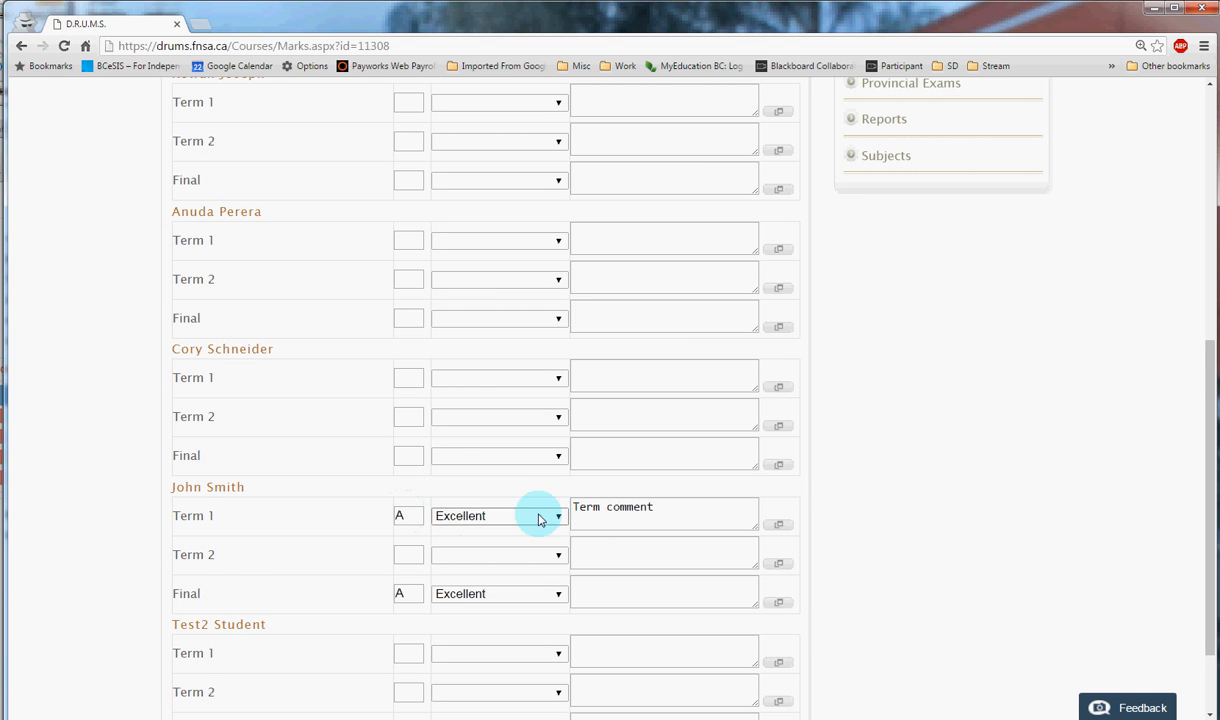
- Open the ENGLISH 12 course details from the course list and check its Mark/Grade Type
scroll(865, 530, "up", 2)
scroll(452, 308, "up", 3)
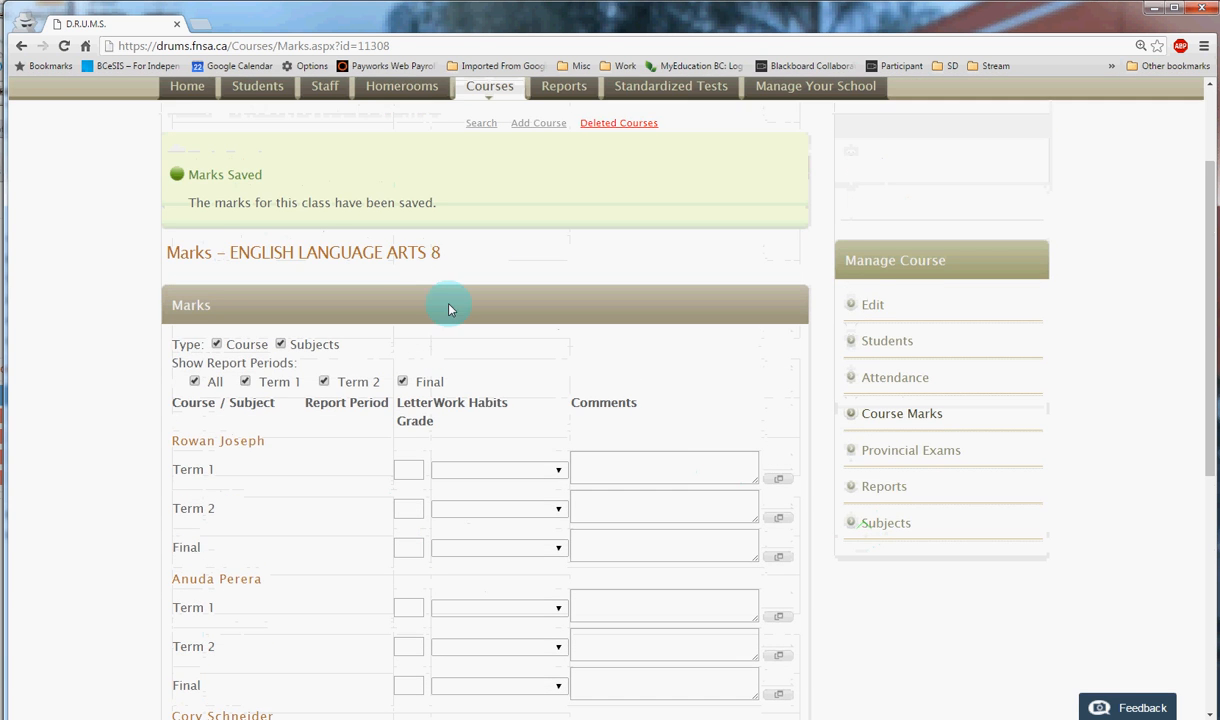
left_click(481, 236)
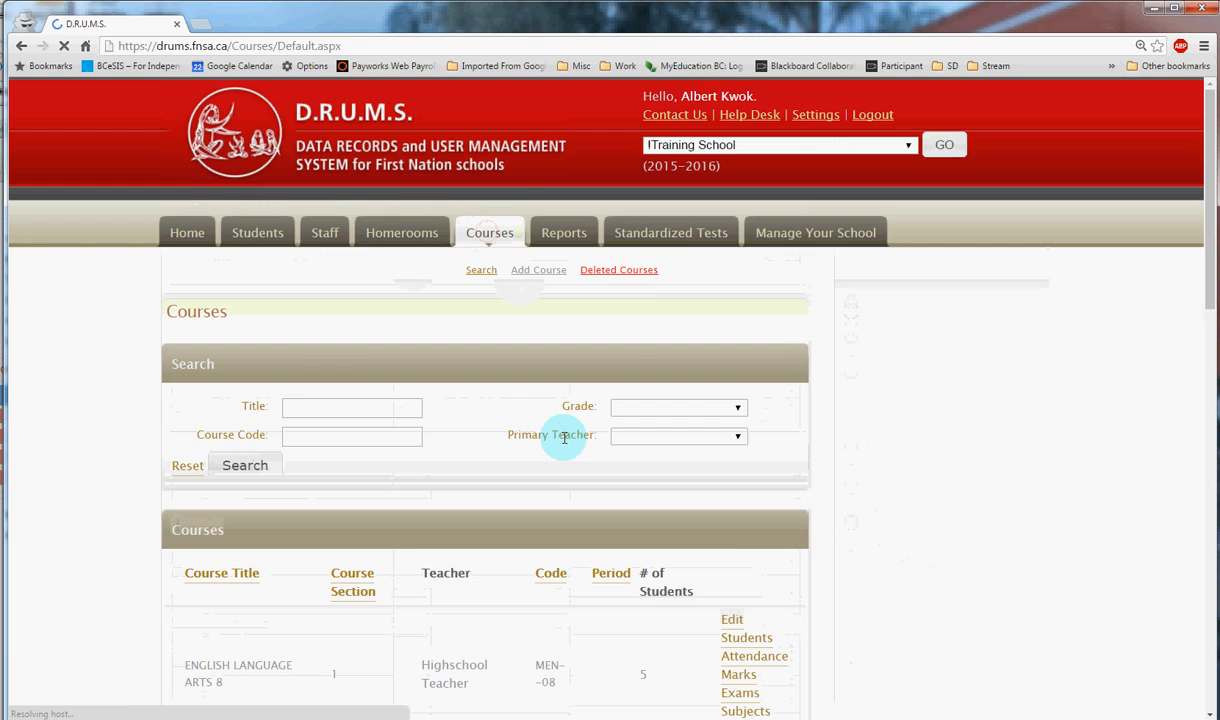
scroll(563, 438, "down", 2)
scroll(565, 440, "down", 3)
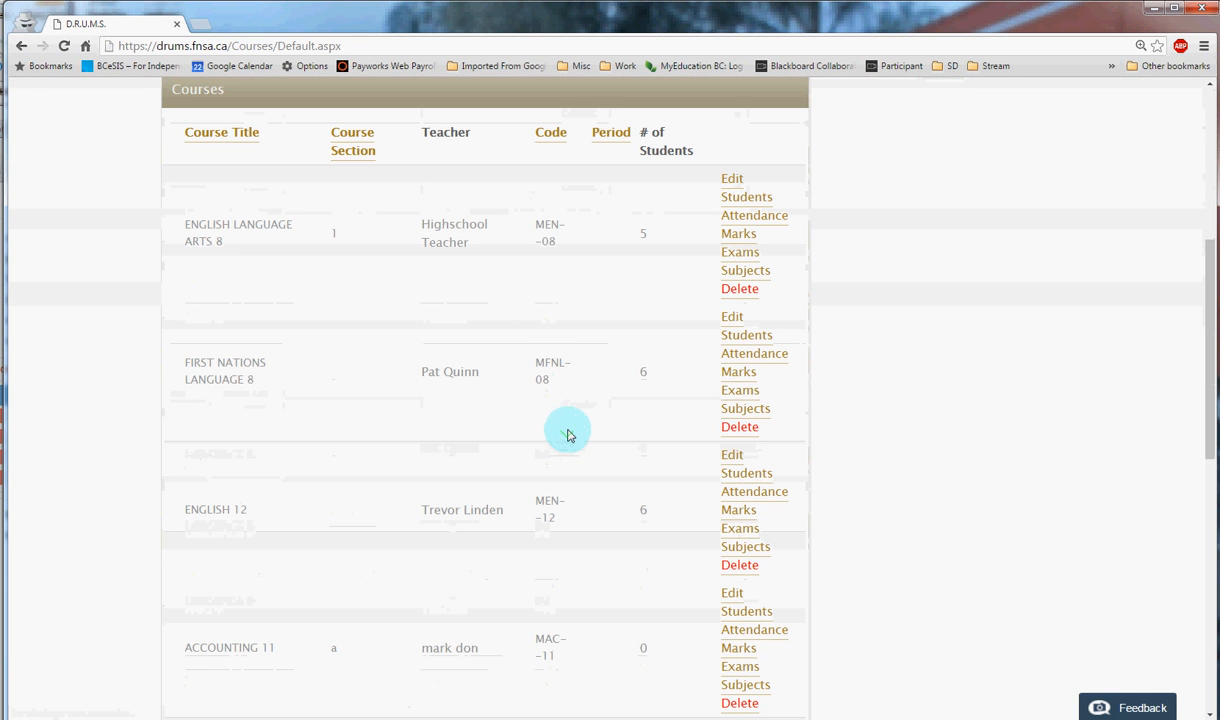
left_click(733, 458)
scroll(610, 507, "down", 2)
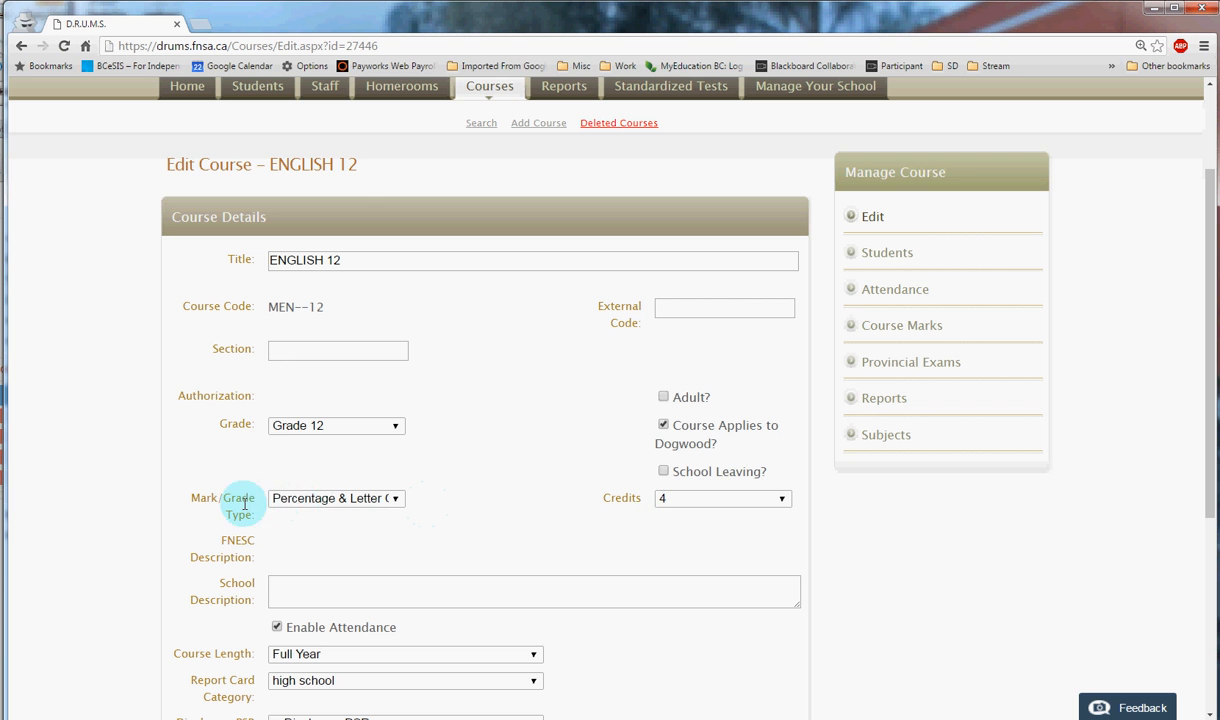
- Return to the course list and open the marks of ENGLISH 12
scroll(485, 482, "up", 1)
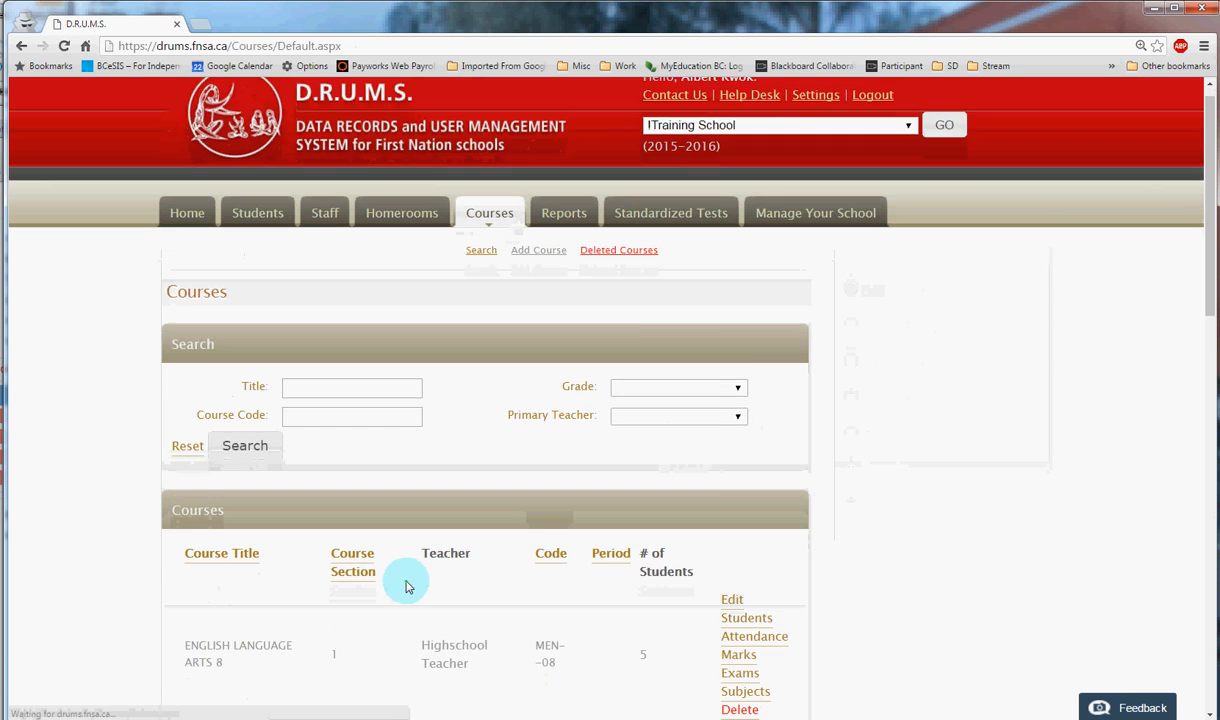
scroll(403, 580, "down", 5)
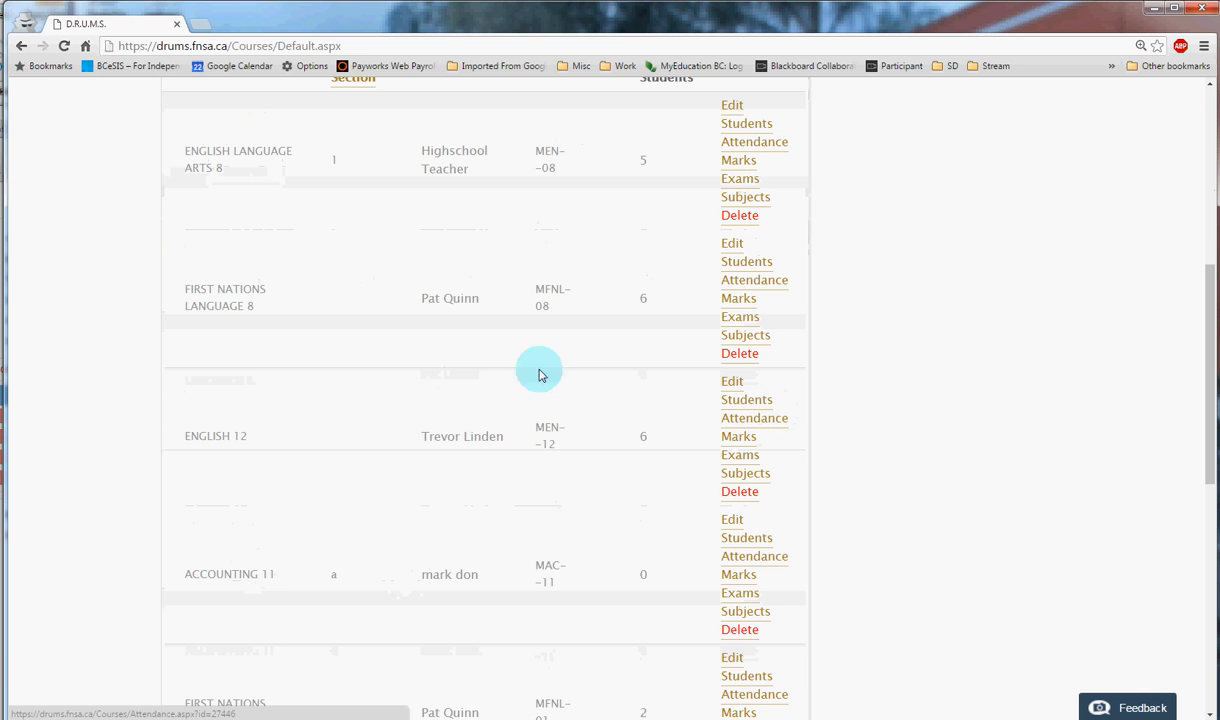
scroll(536, 272, "up", 2)
scroll(545, 490, "down", 3)
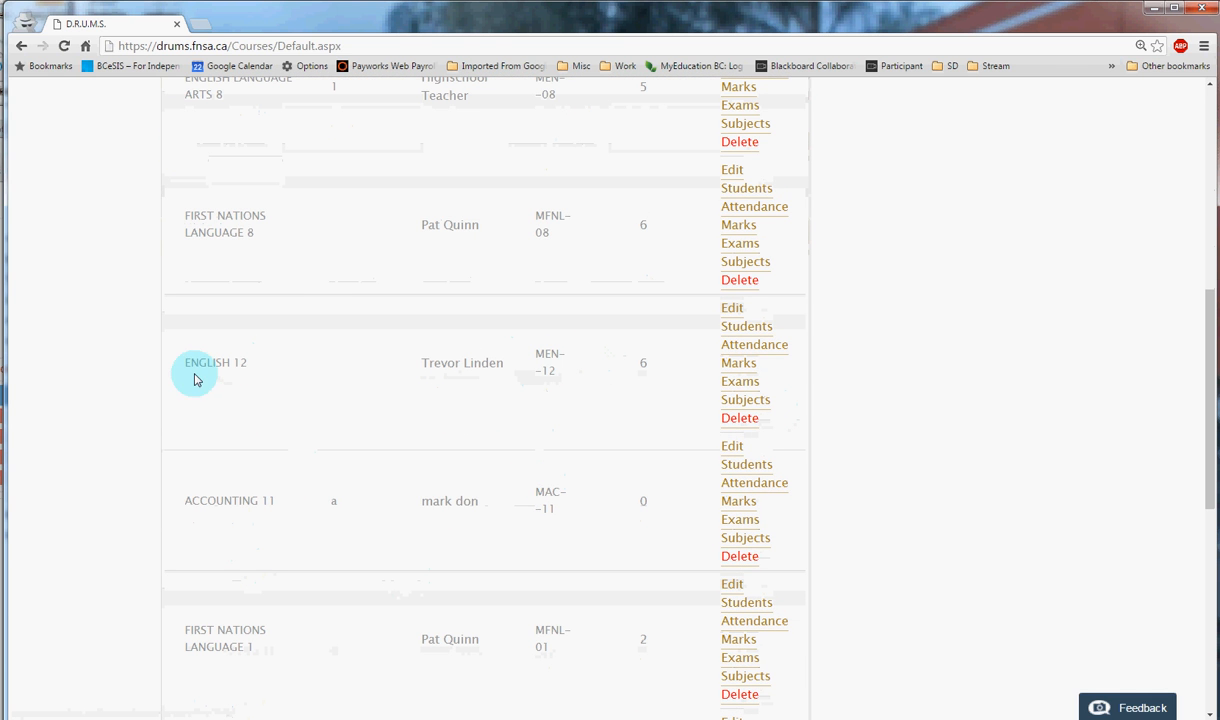
left_click(738, 366)
scroll(561, 470, "down", 3)
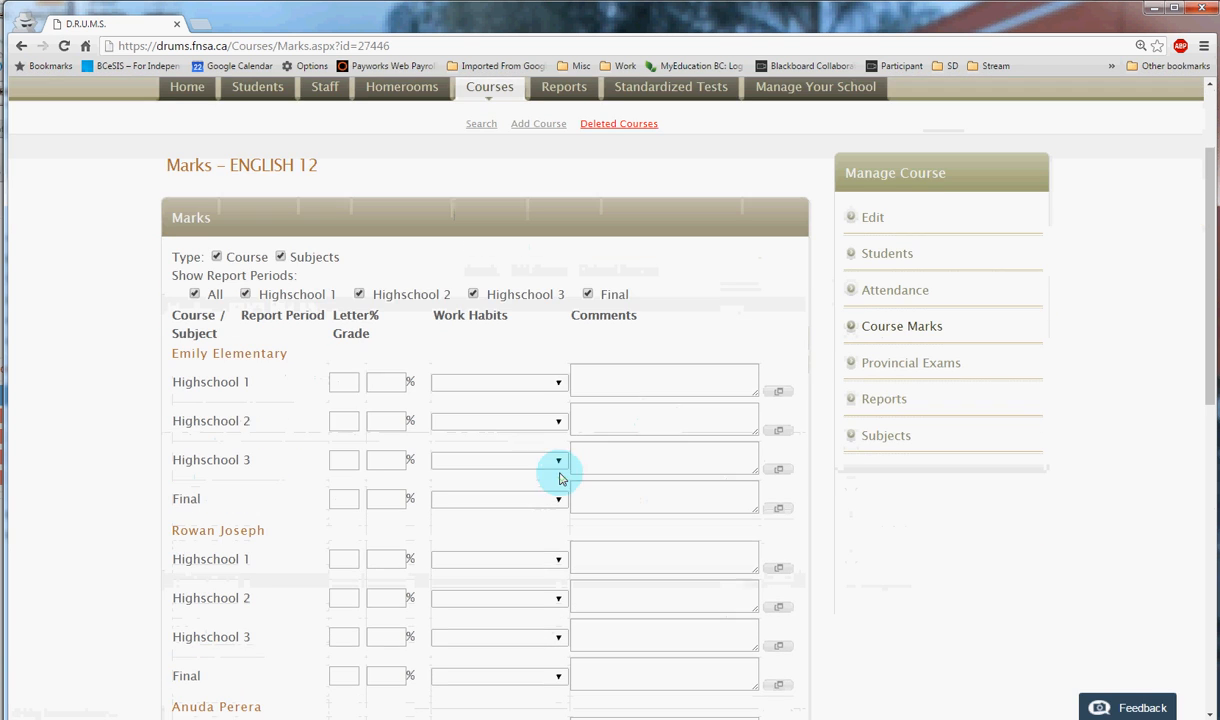
- For the first student's Highschool 1 period, enter letter grade A, 90%, Work Habits Excellent and the comment "Comment", and save the marks
left_click(341, 381)
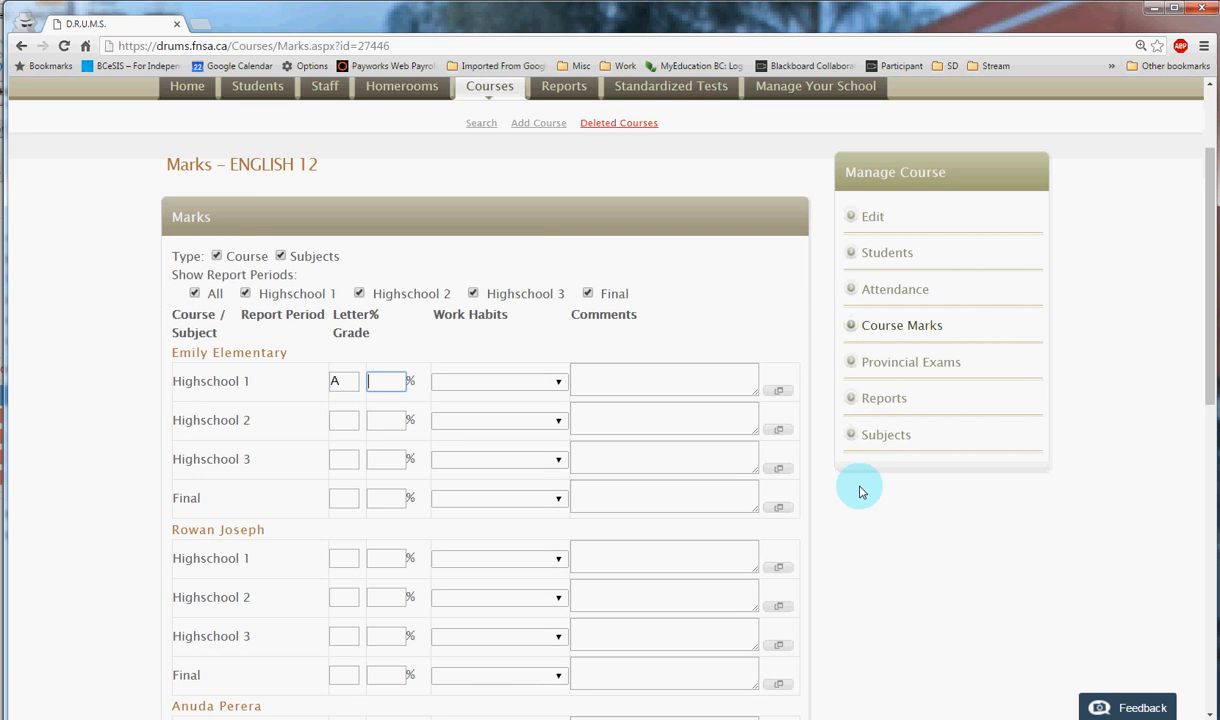
left_click(540, 382)
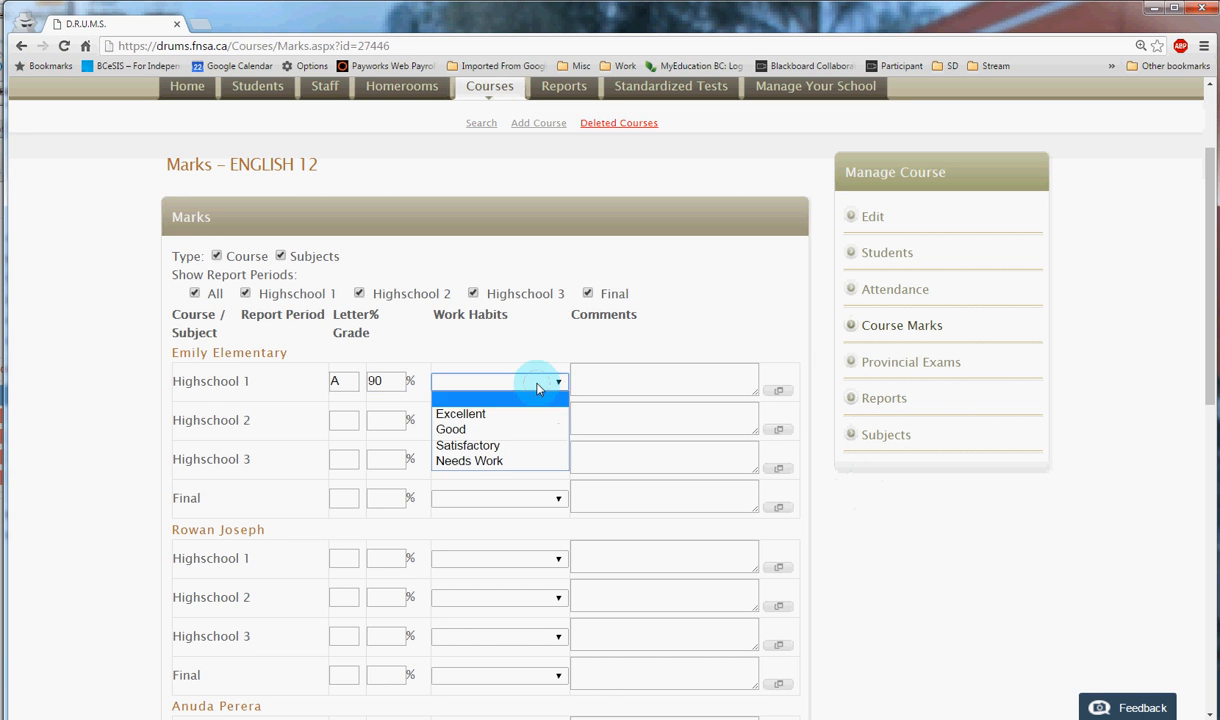
left_click(492, 413)
left_click(658, 366)
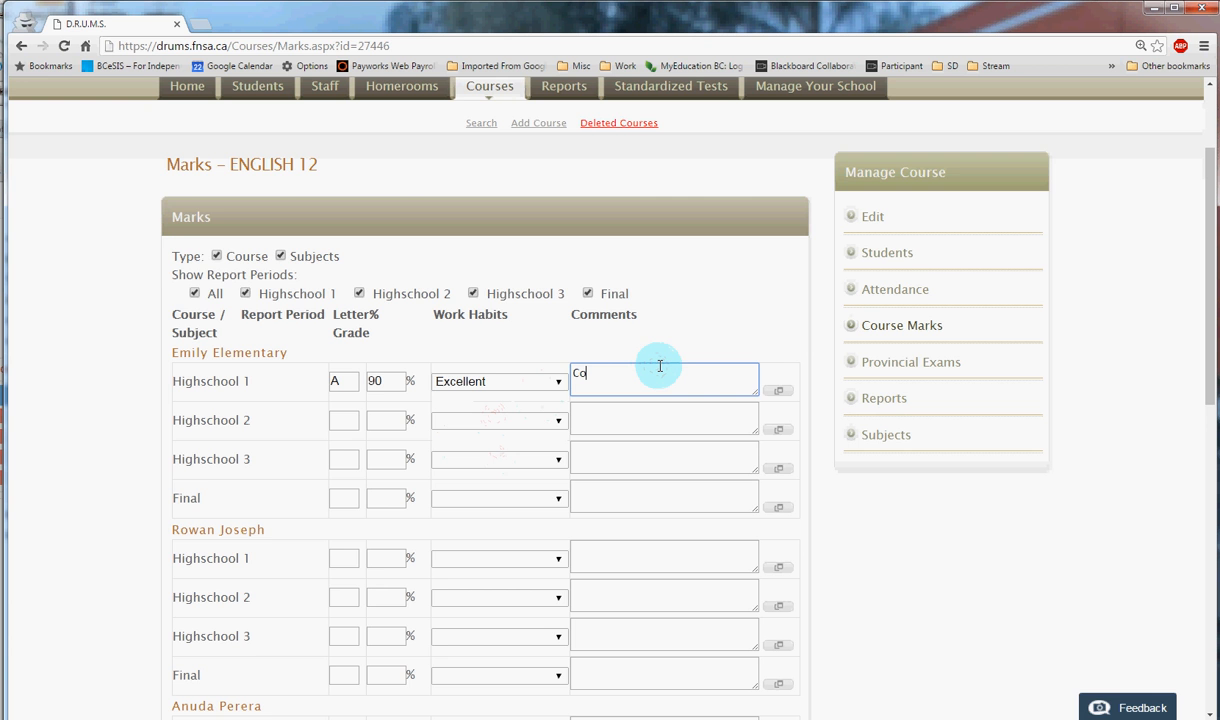
type("Comment")
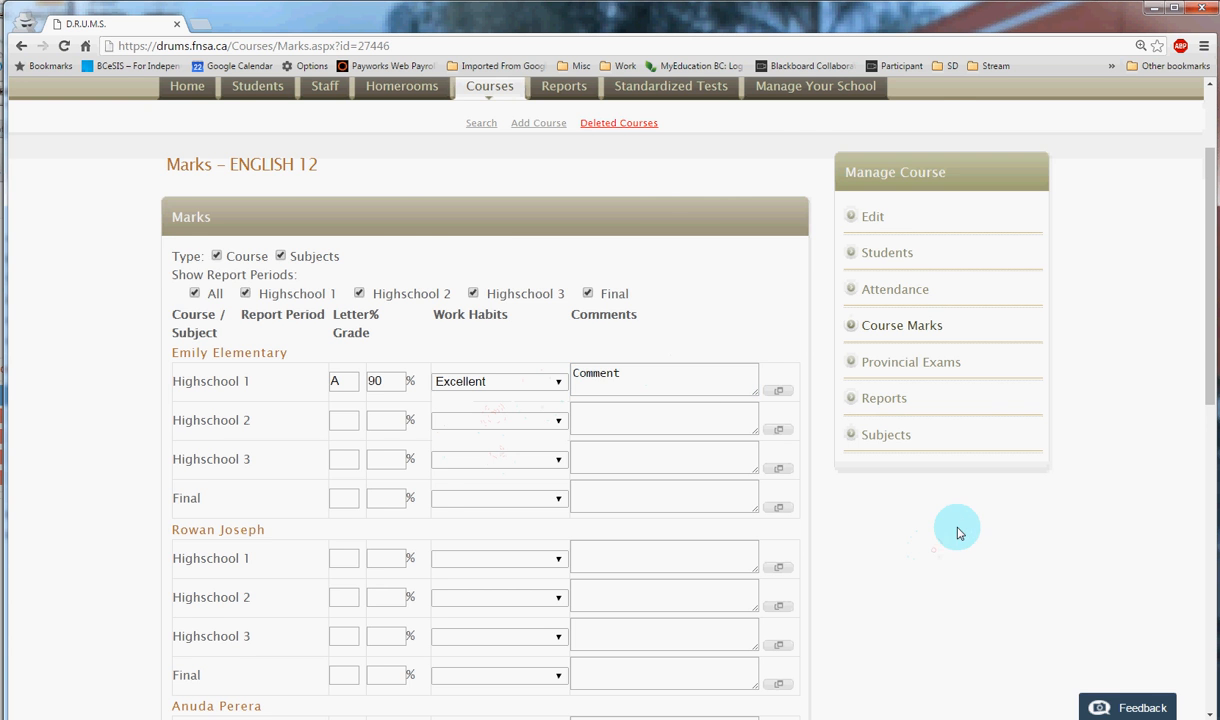
scroll(955, 528, "down", 5)
scroll(950, 532, "down", 3)
left_click(760, 697)
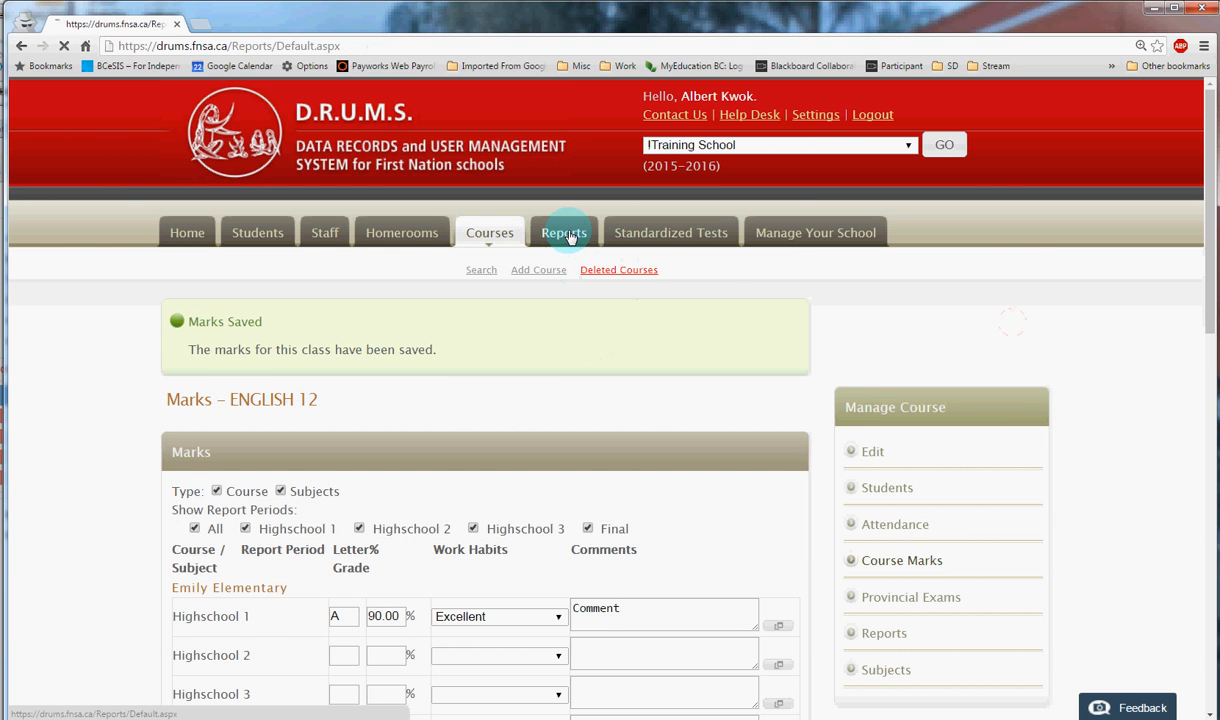
- Open the New Report Card form, set the school year to 2015-2016, and select the elementary and high school categories
scroll(694, 485, "down", 1)
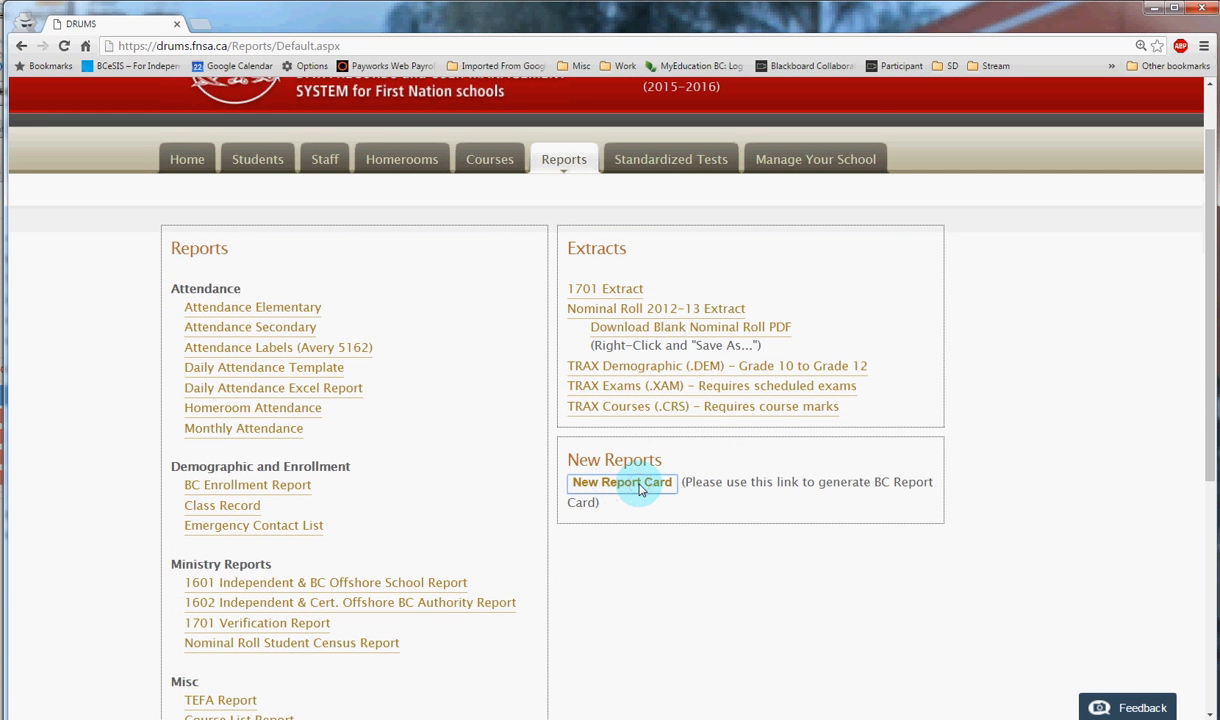
left_click(640, 489)
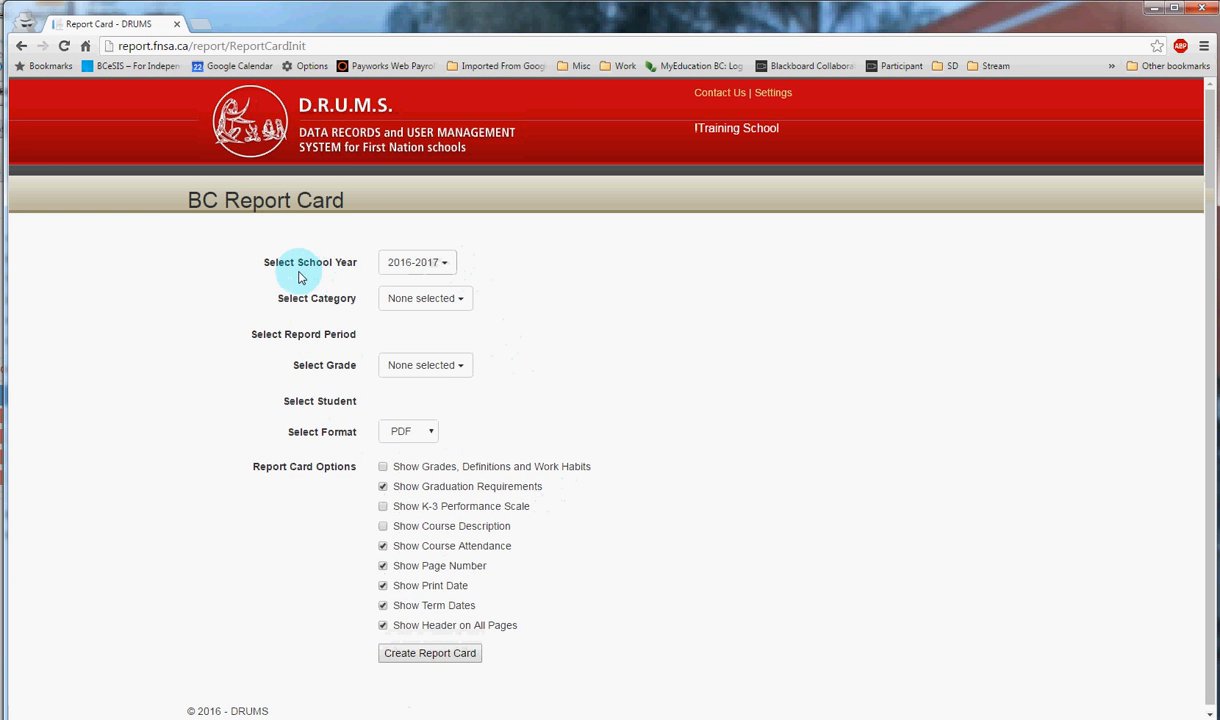
left_click(445, 265)
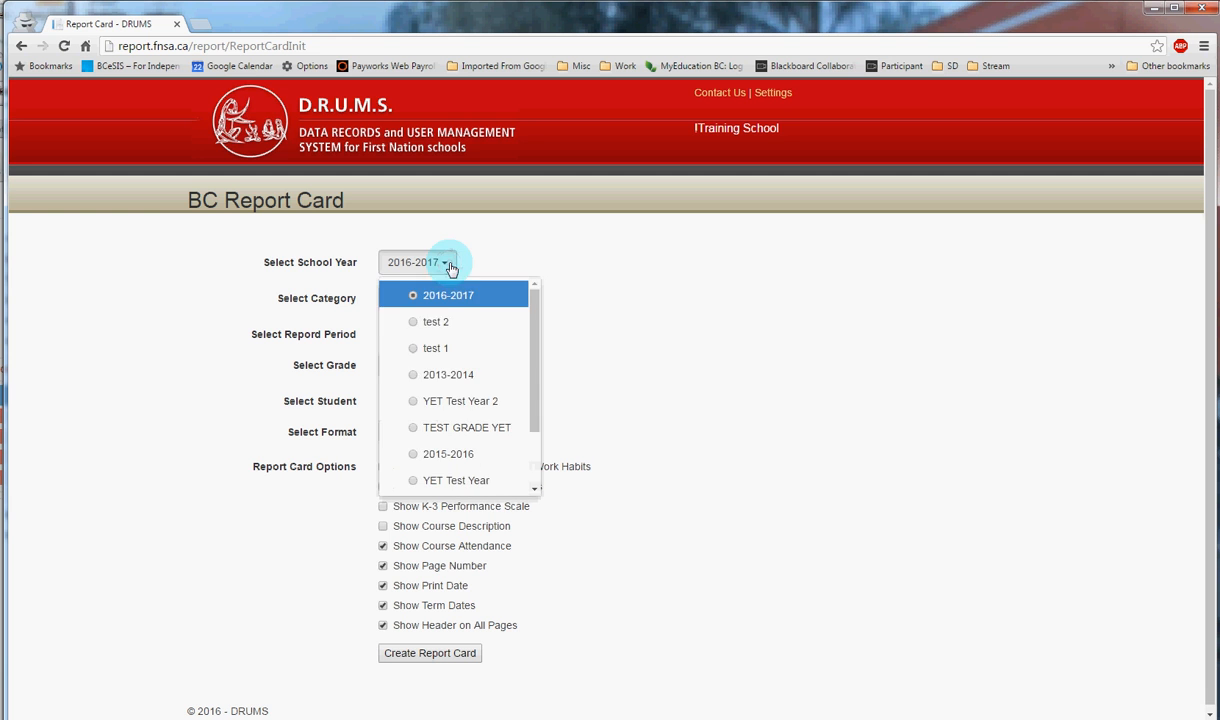
left_click(479, 460)
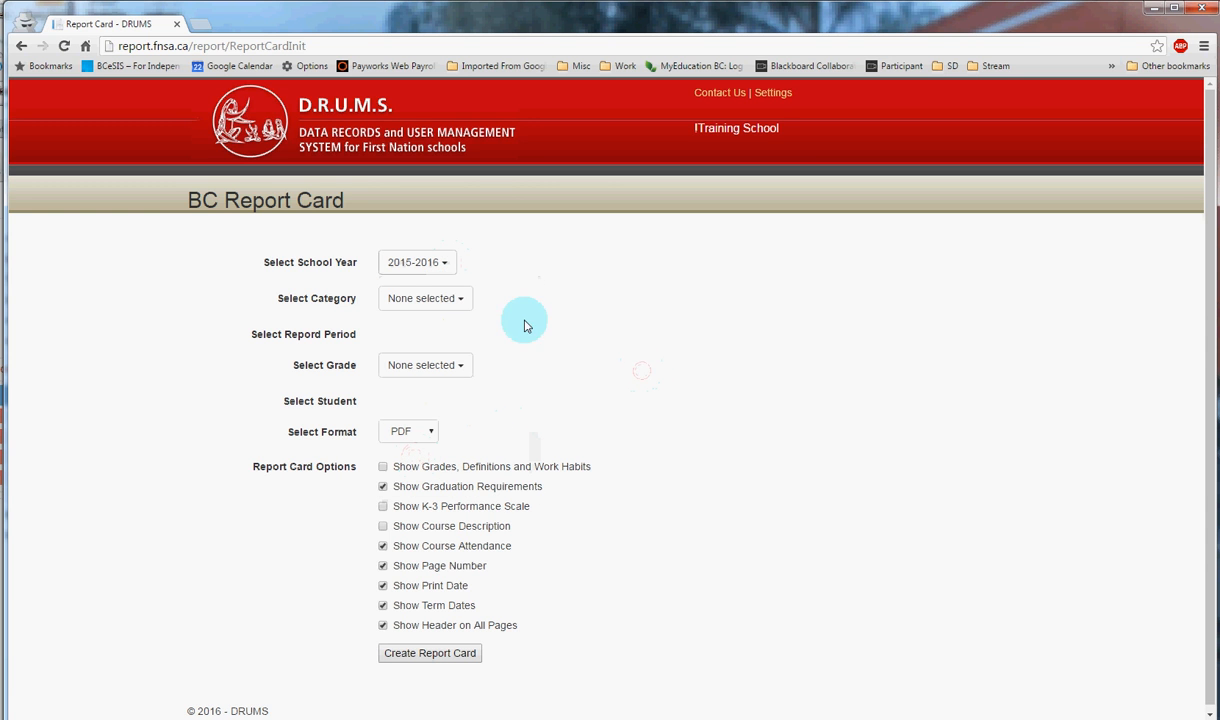
left_click(456, 302)
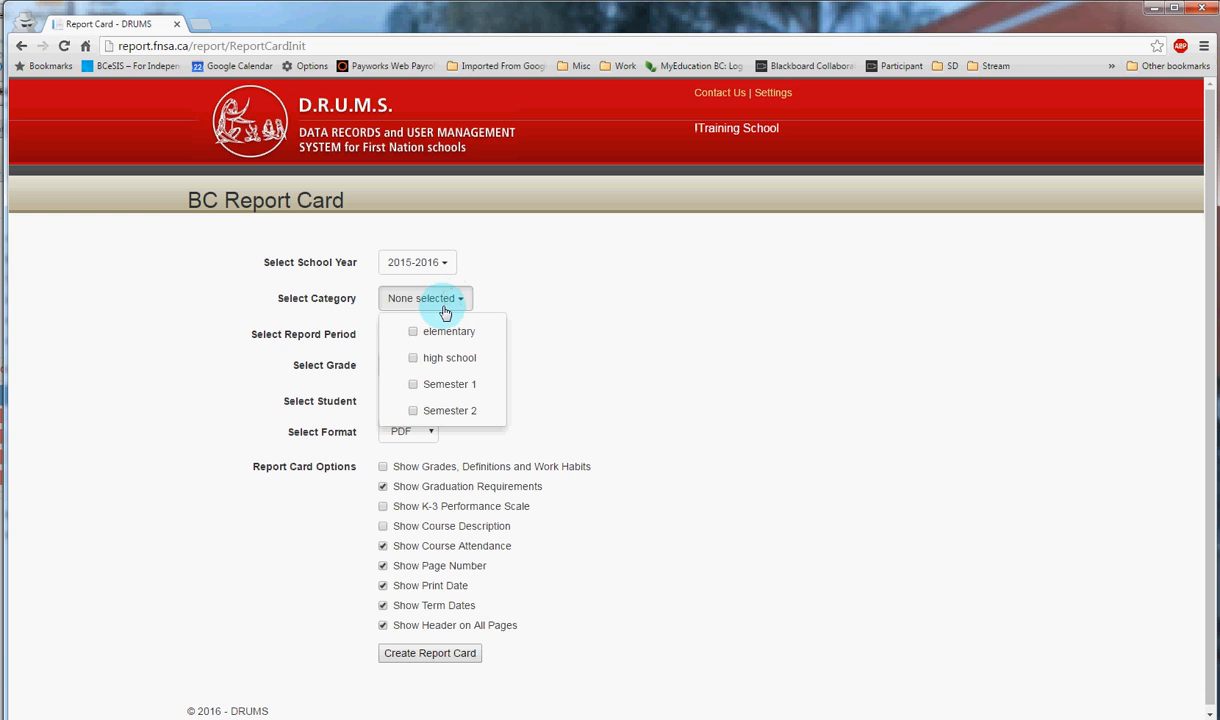
left_click(414, 357)
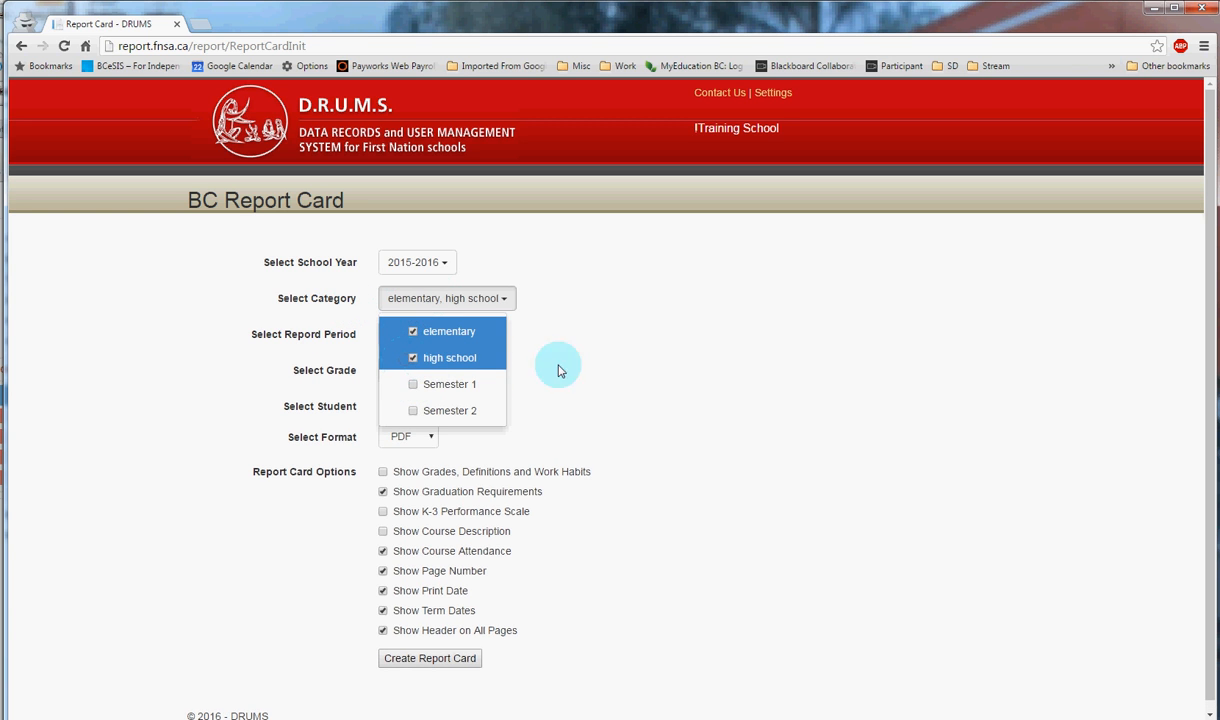
- Select Highschool 1 and Term 1 as the report periods for the report card
left_click(613, 370)
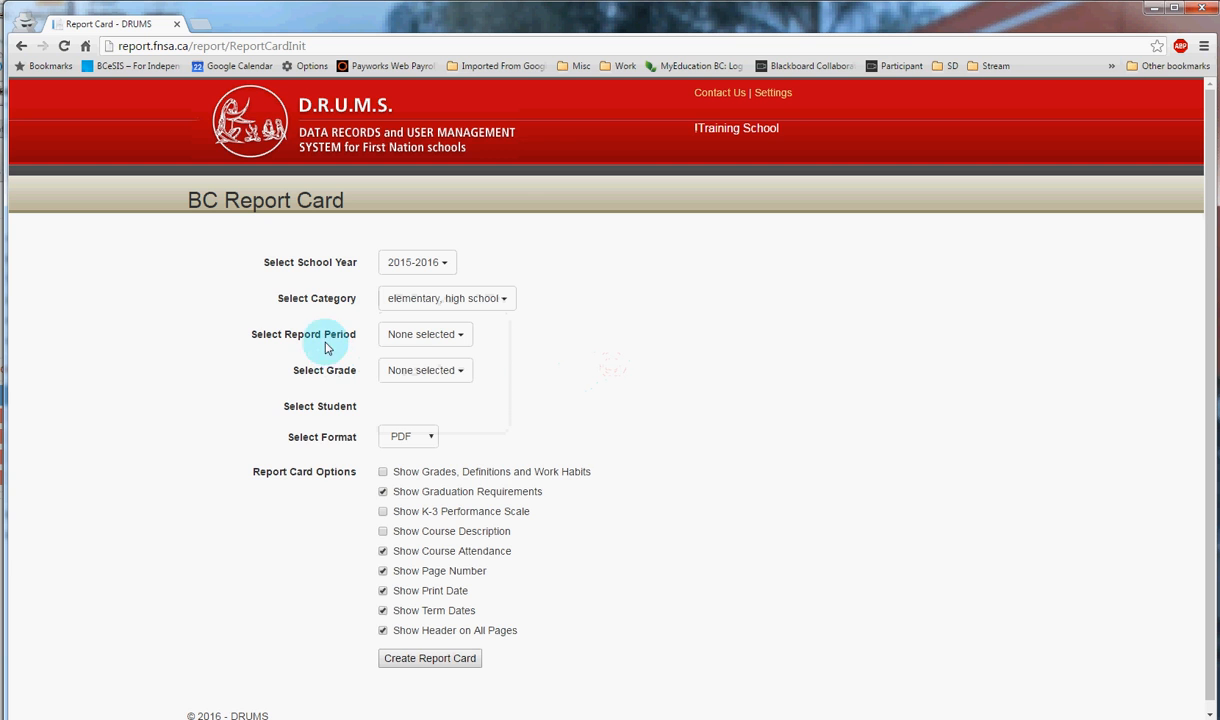
left_click(427, 343)
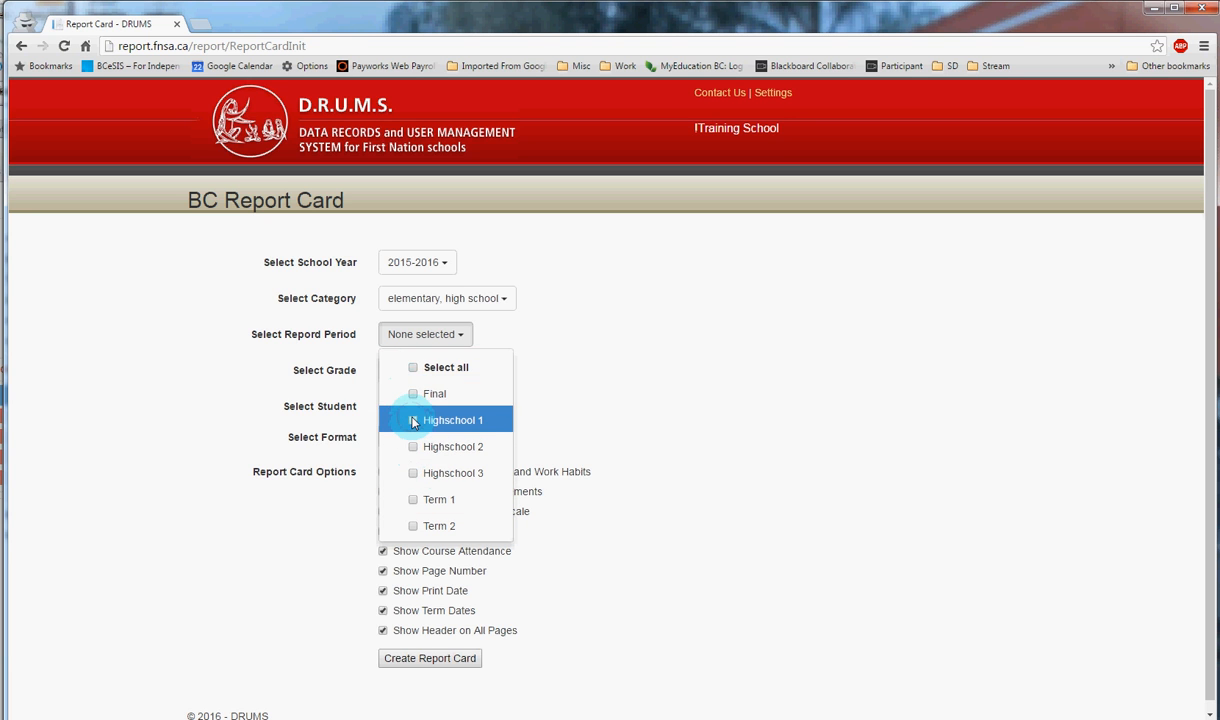
left_click(425, 498)
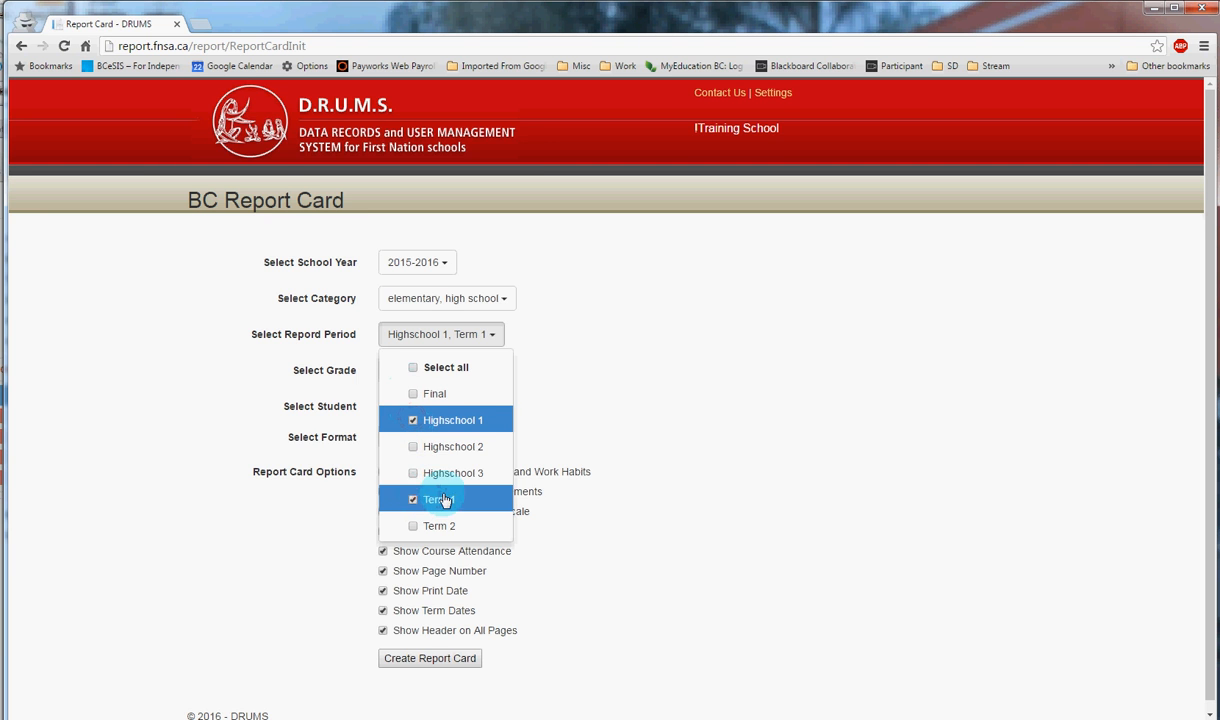
left_click(672, 506)
- Include all grades in the report card's grade selection
left_click(452, 365)
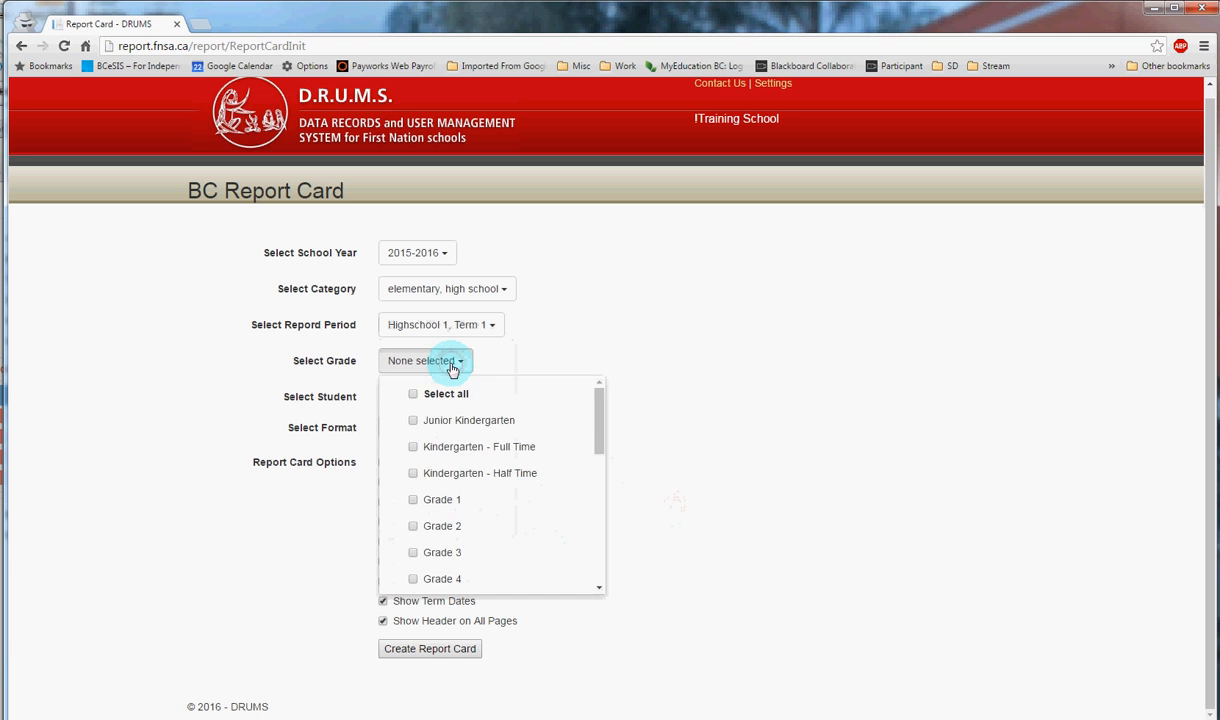
left_click(412, 398)
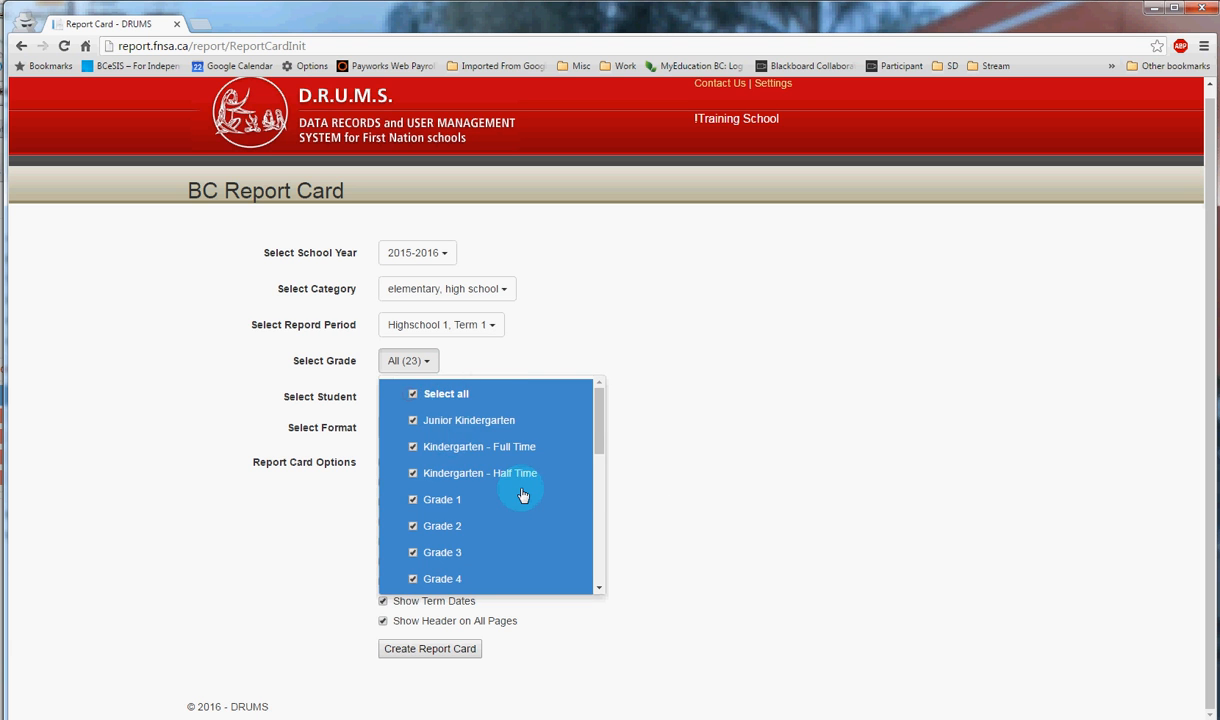
scroll(520, 491, "down", 5)
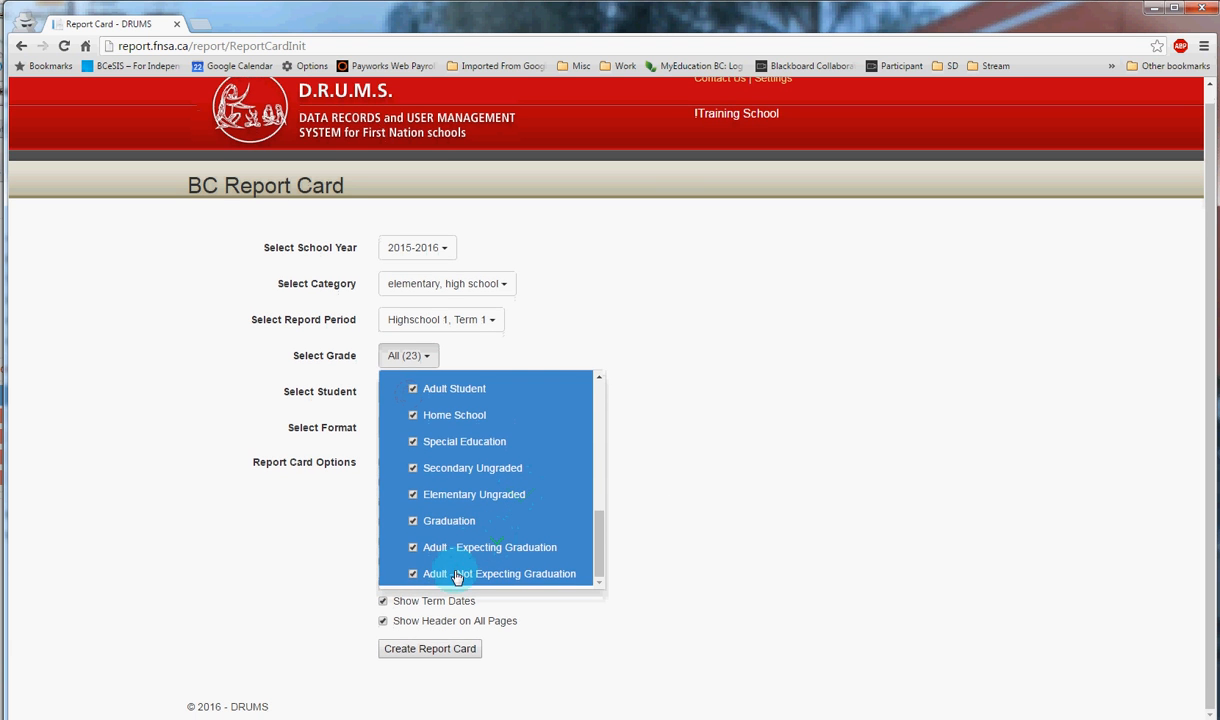
left_click(677, 566)
- Select the third and fourth students in the student list for the report card
left_click(453, 393)
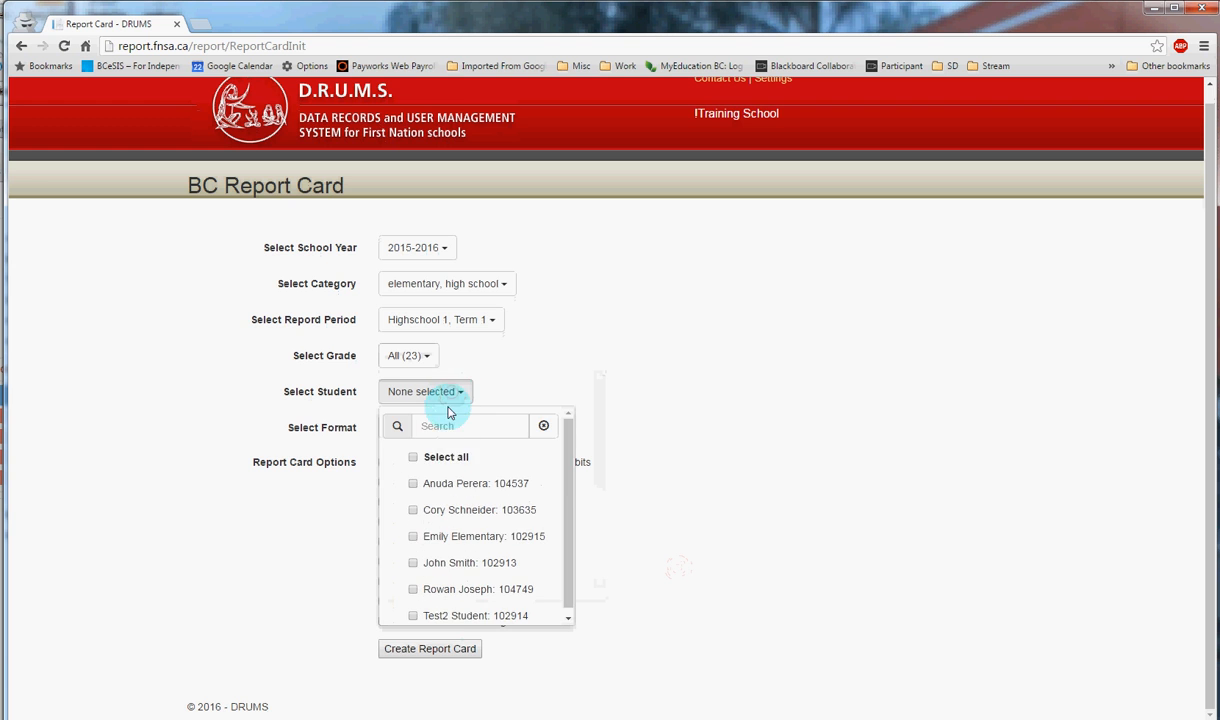
left_click(410, 530)
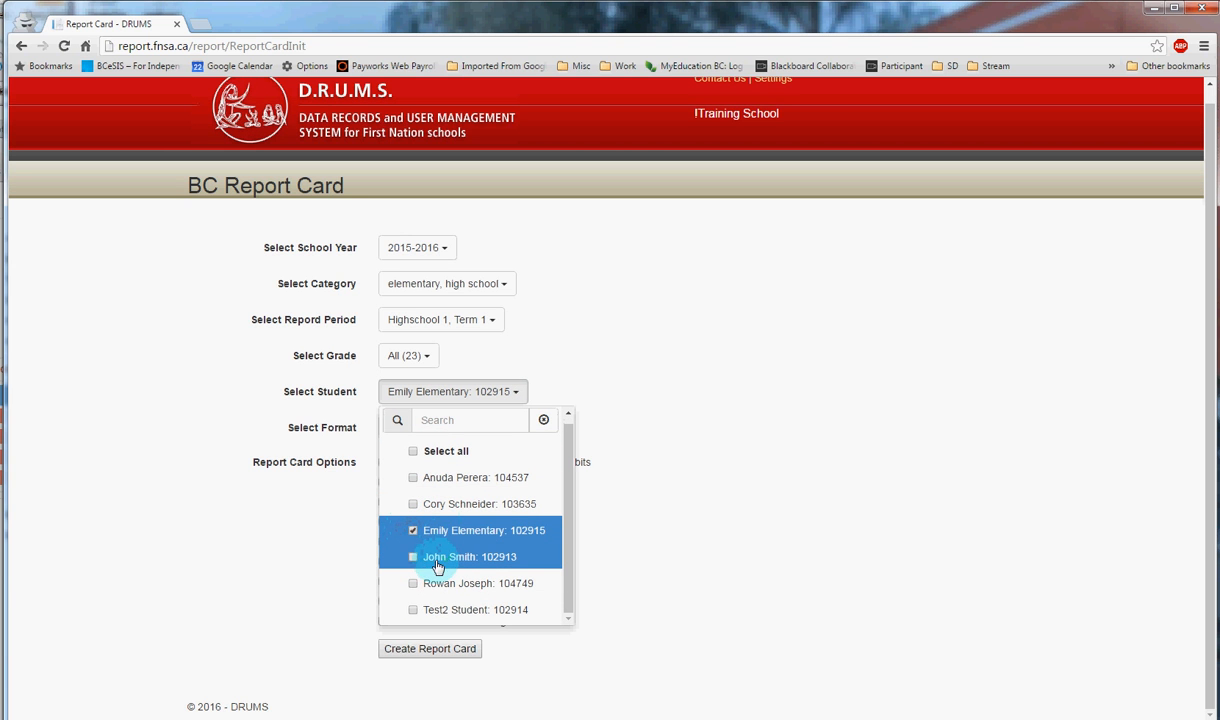
left_click(417, 563)
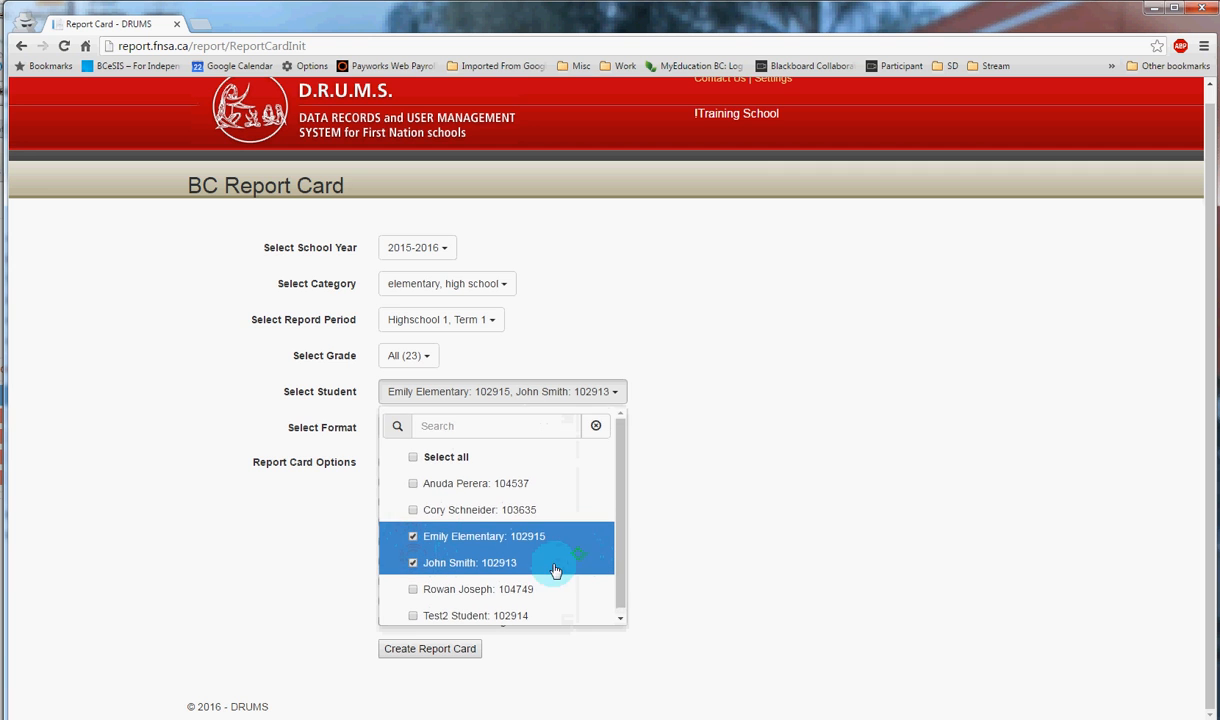
left_click(786, 513)
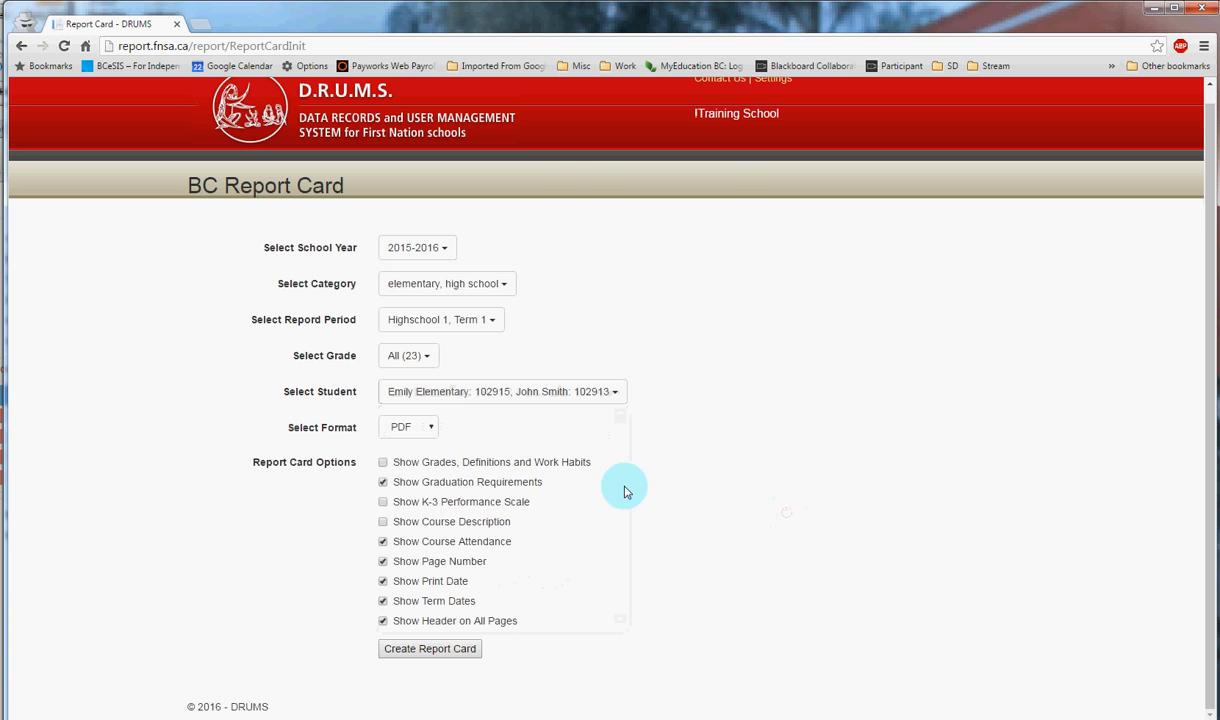
- Keep PDF as the output format, leave the default report card options, and create the report card
left_click(426, 431)
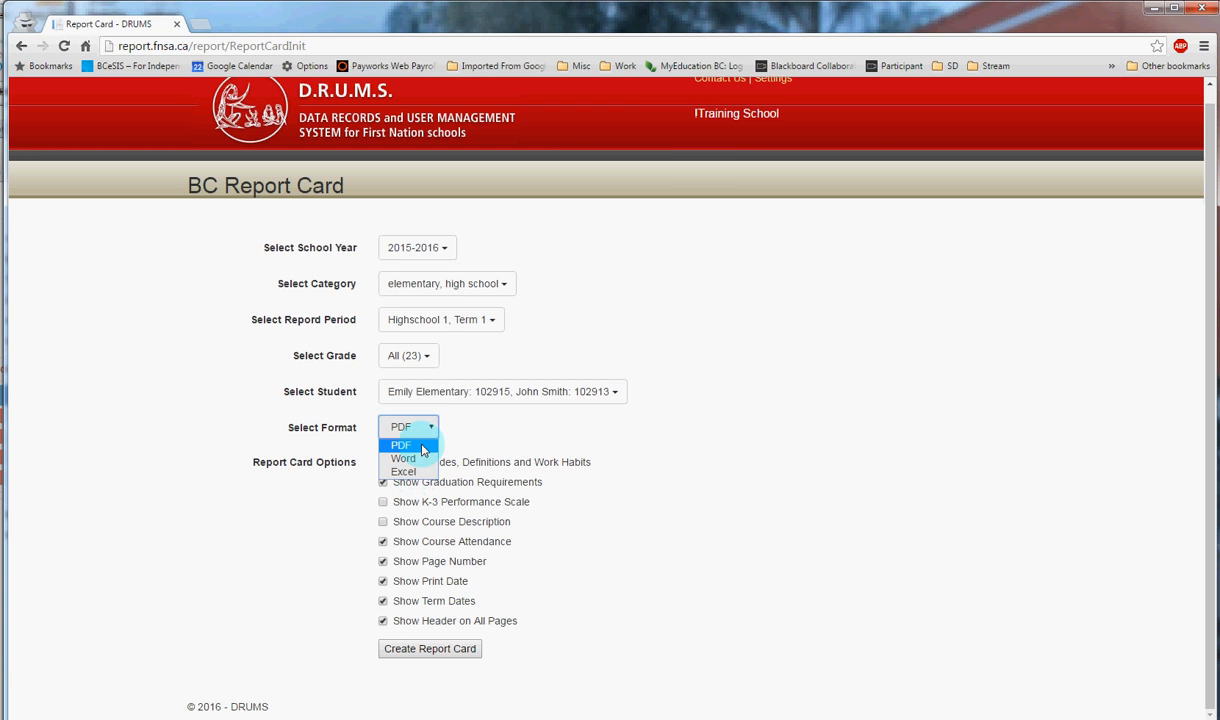
left_click(701, 443)
left_click(645, 495)
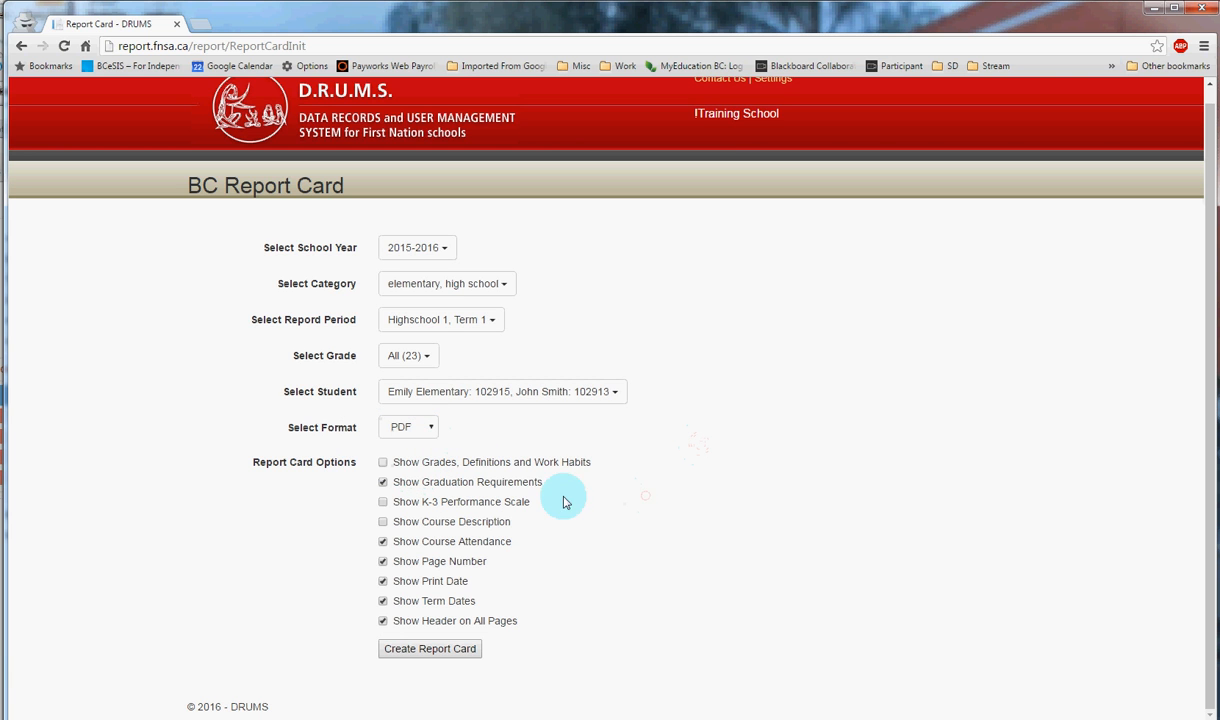
scroll(574, 497, "down", 1)
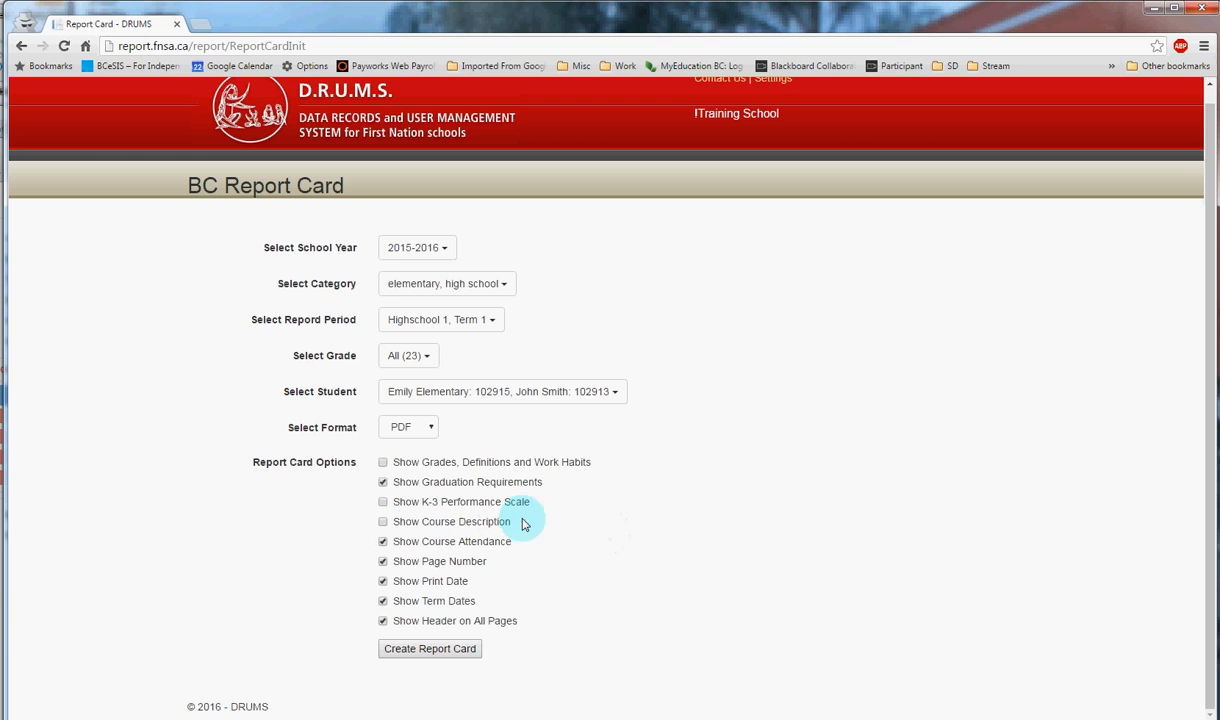
left_click(422, 652)
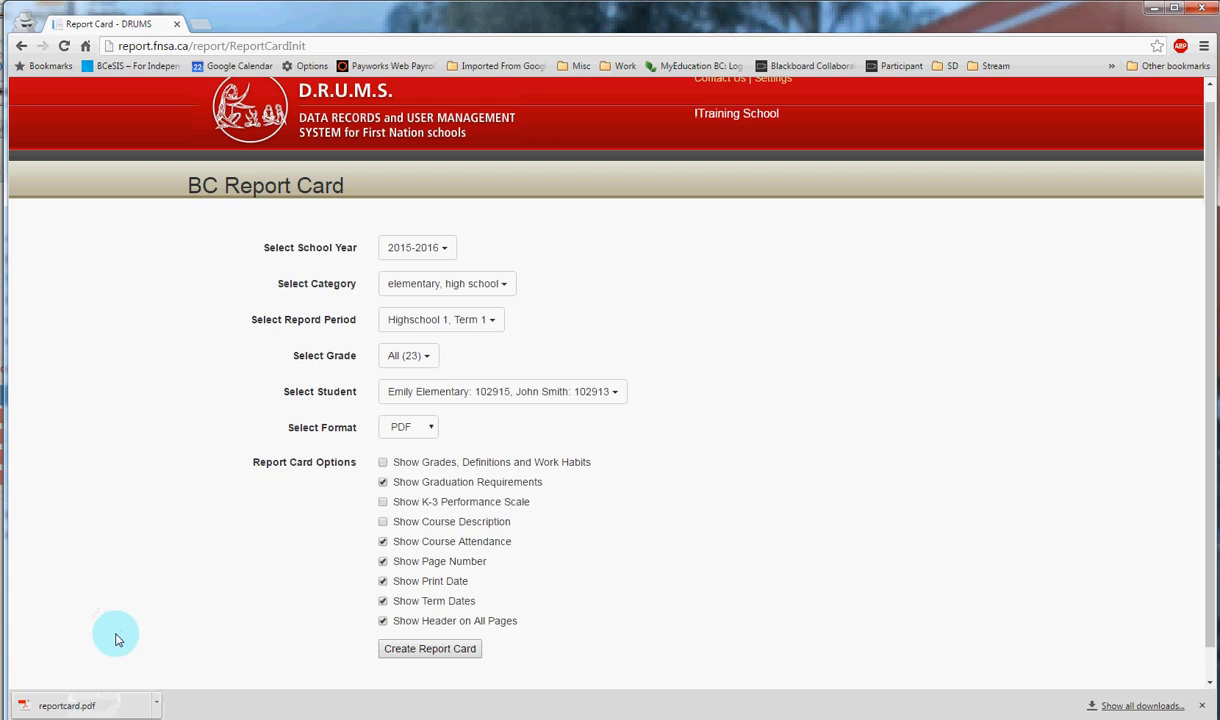
- Open the downloaded reportcard.pdf and look through its pages
left_click(84, 703)
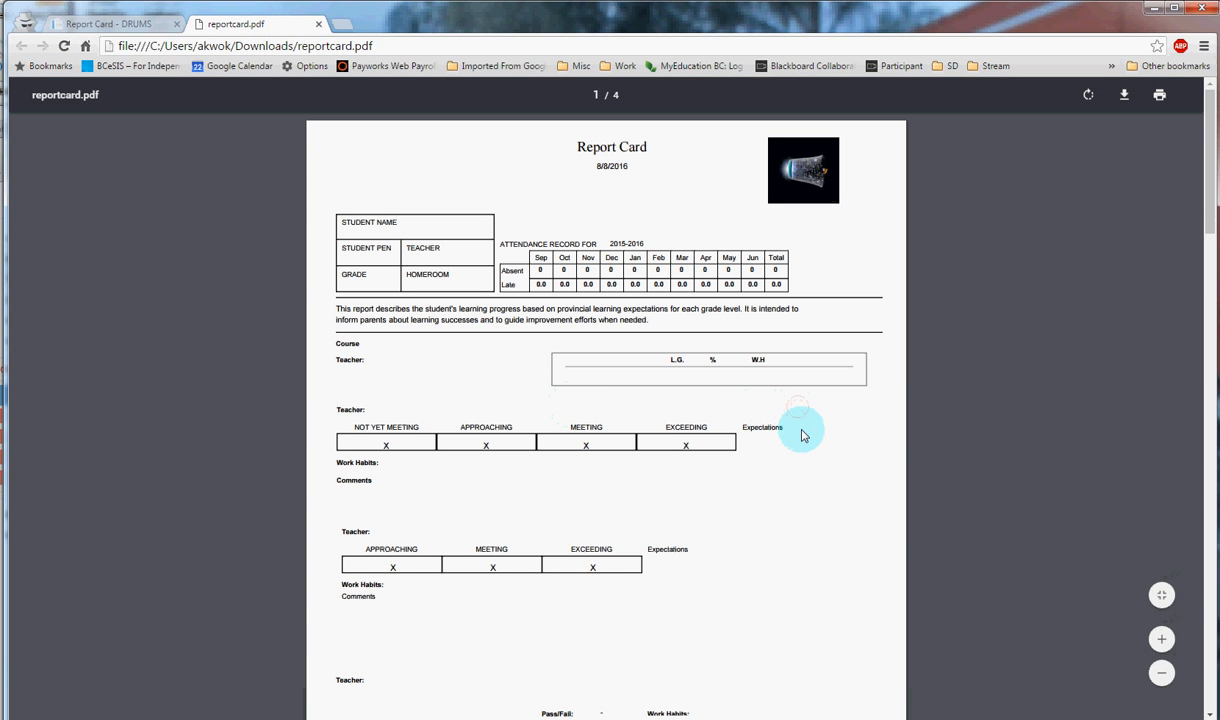
scroll(801, 435, "down", 3)
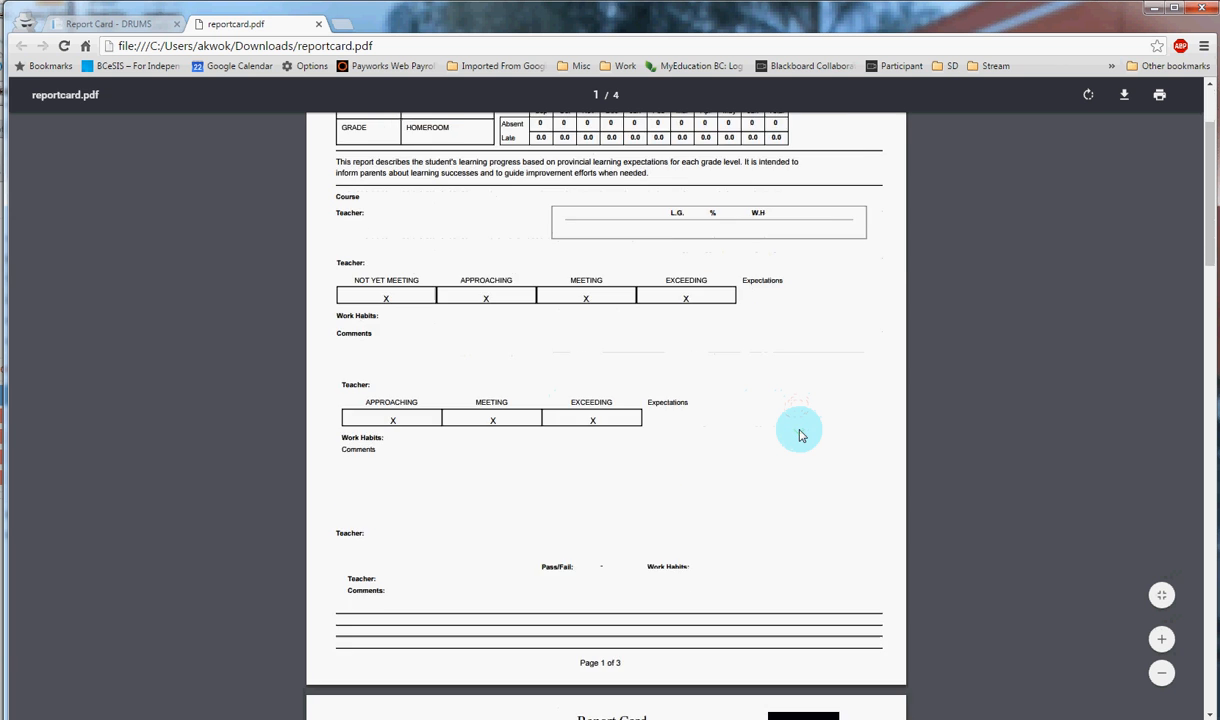
scroll(797, 435, "up", 3)
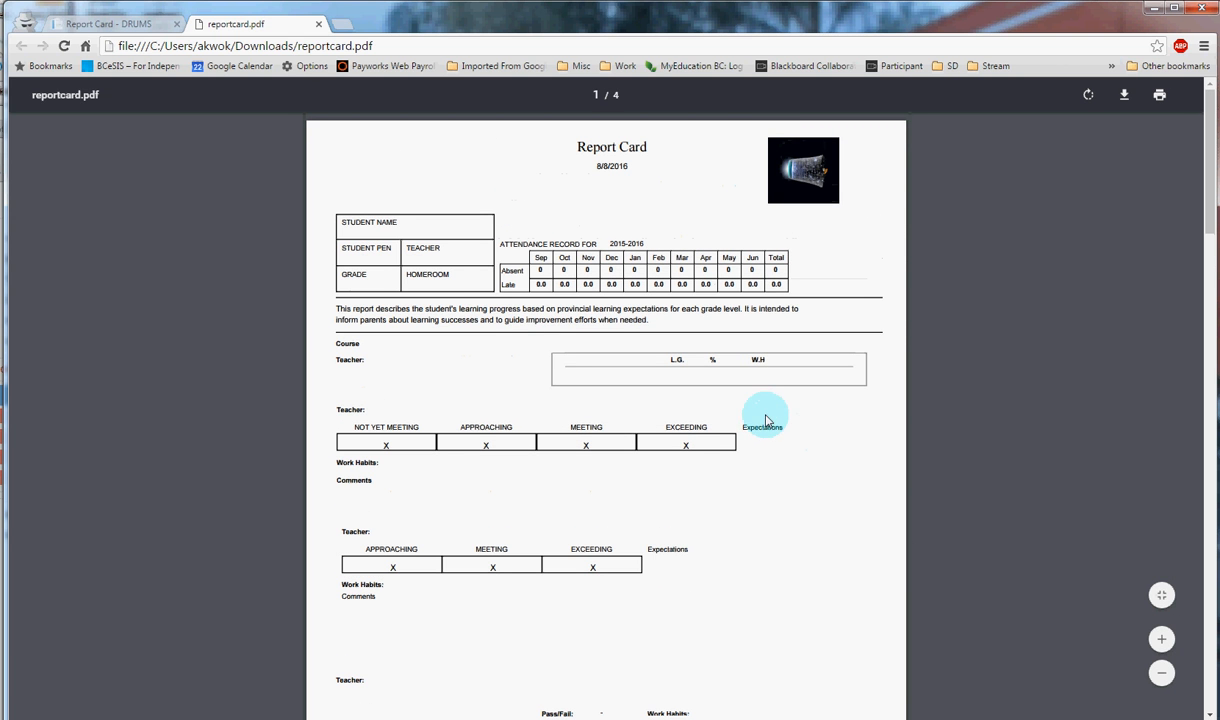
scroll(561, 364, "down", 15)
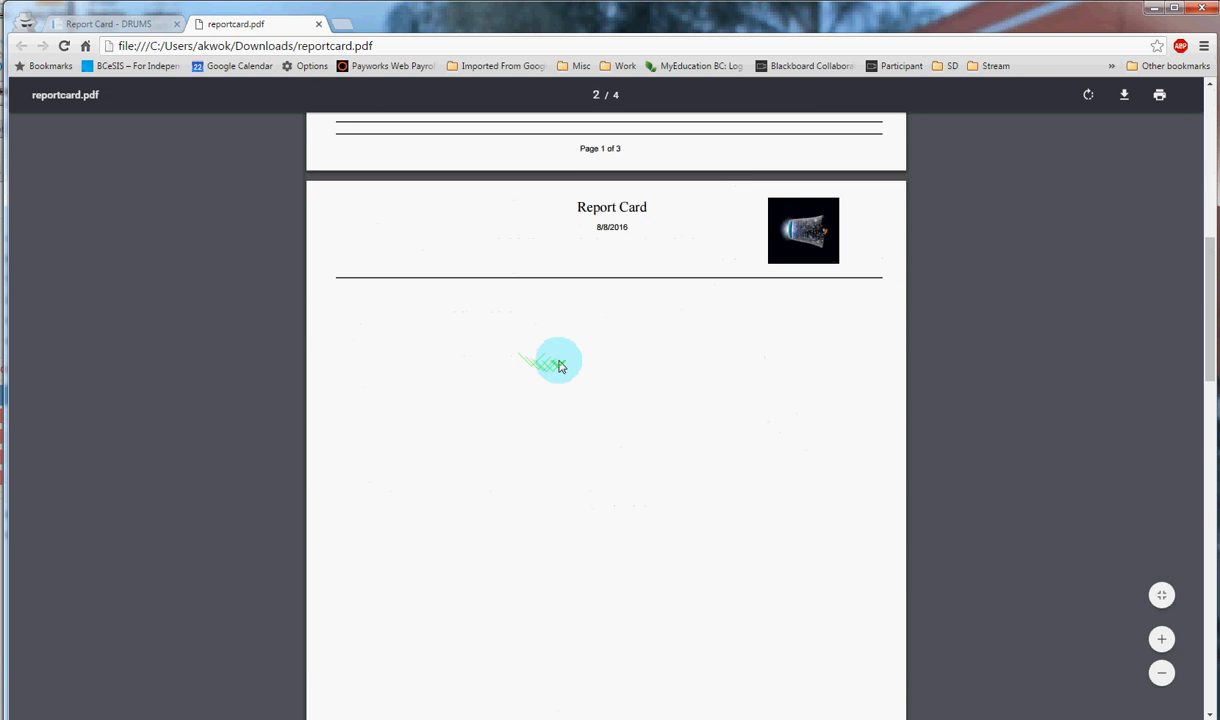
scroll(561, 366, "down", 20)
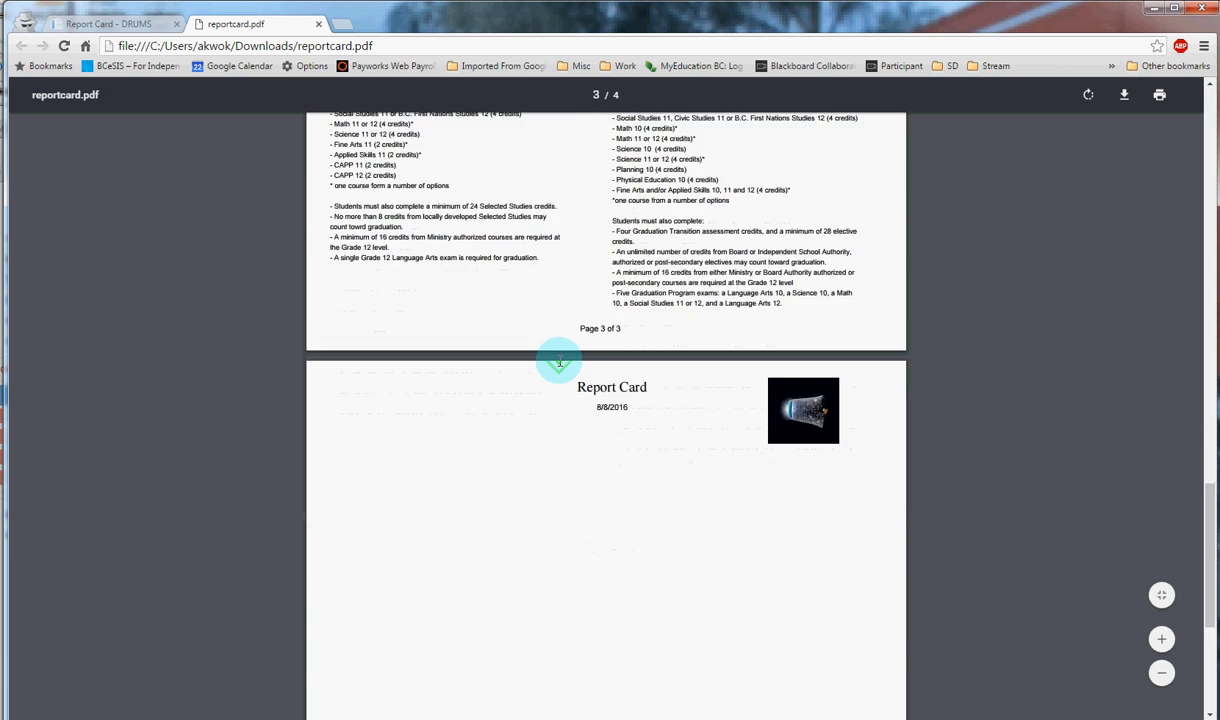
scroll(560, 366, "down", 2)
- Examine ReportCard (4).pdf for course marks, term expectations, comments, the signature section, and the letter grade and work habits definitions
scroll(561, 366, "up", 15)
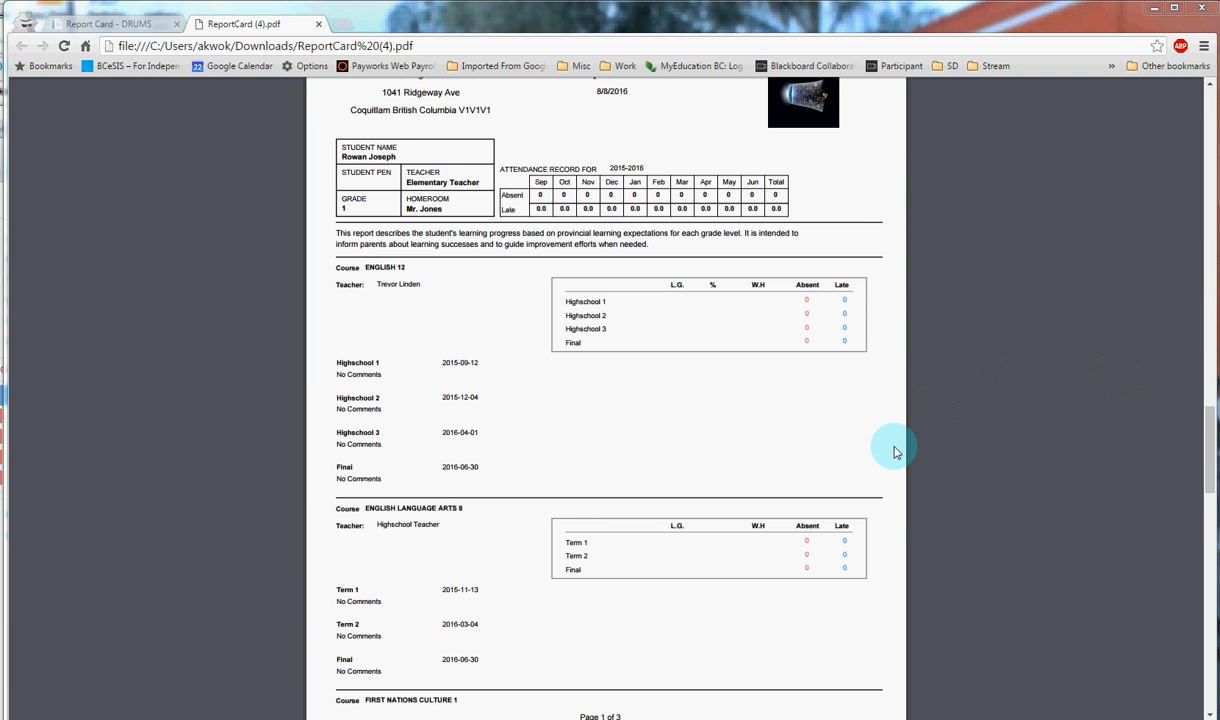
scroll(893, 452, "down", 5)
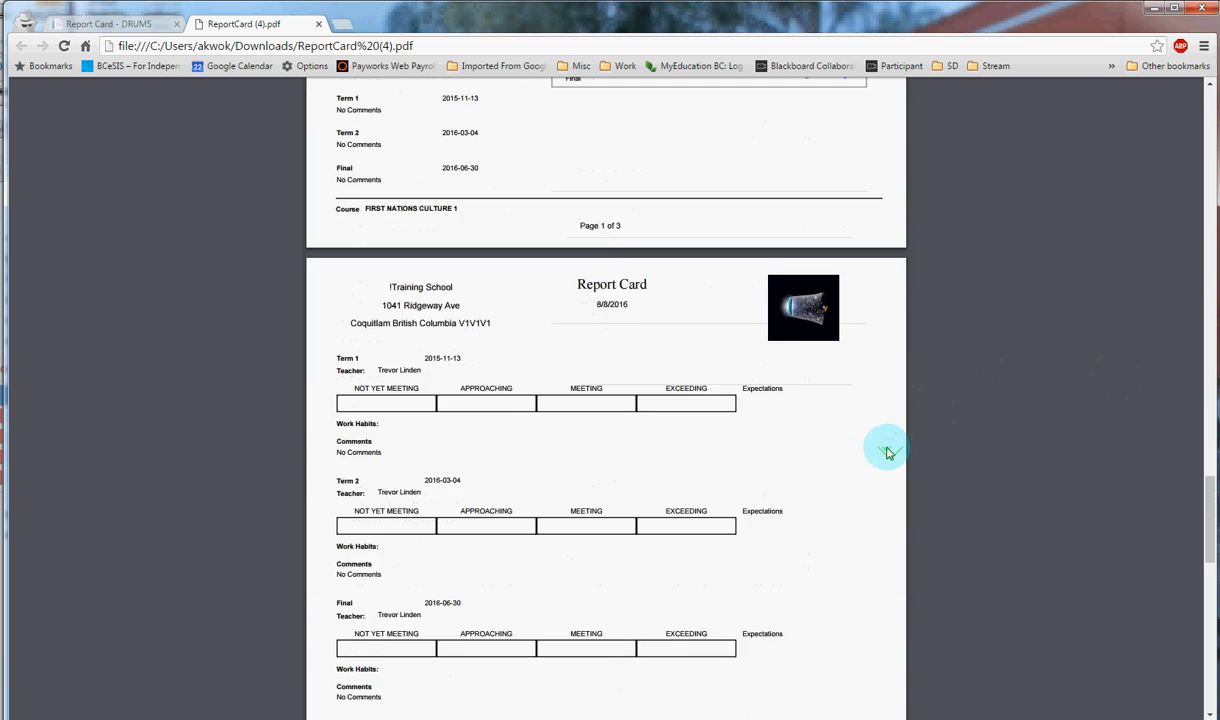
scroll(880, 449, "up", 5)
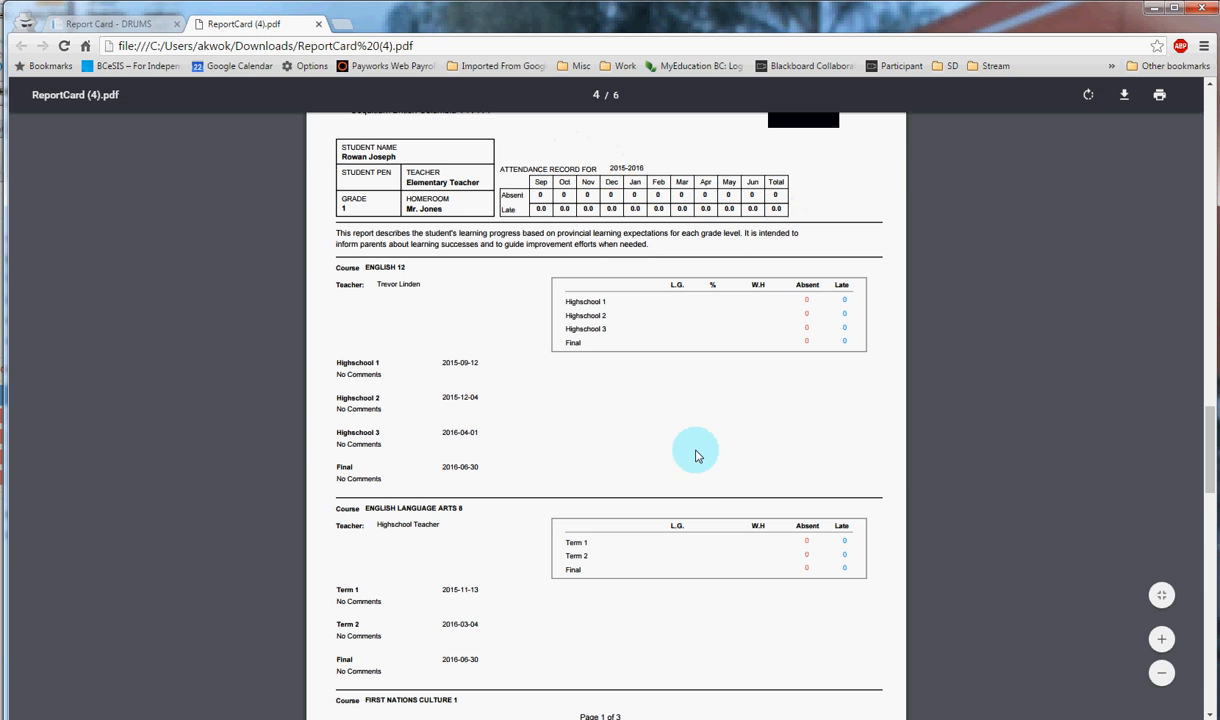
scroll(697, 453, "down", 3)
scroll(697, 453, "down", 3)
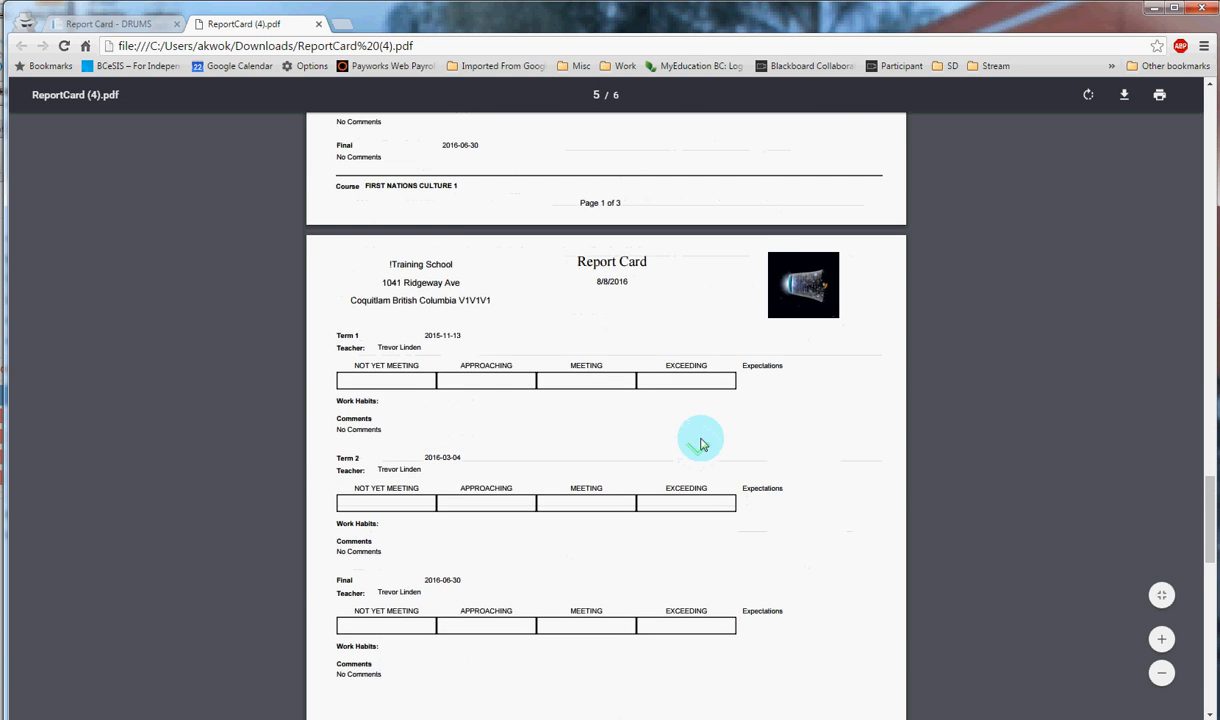
scroll(702, 440, "down", 1)
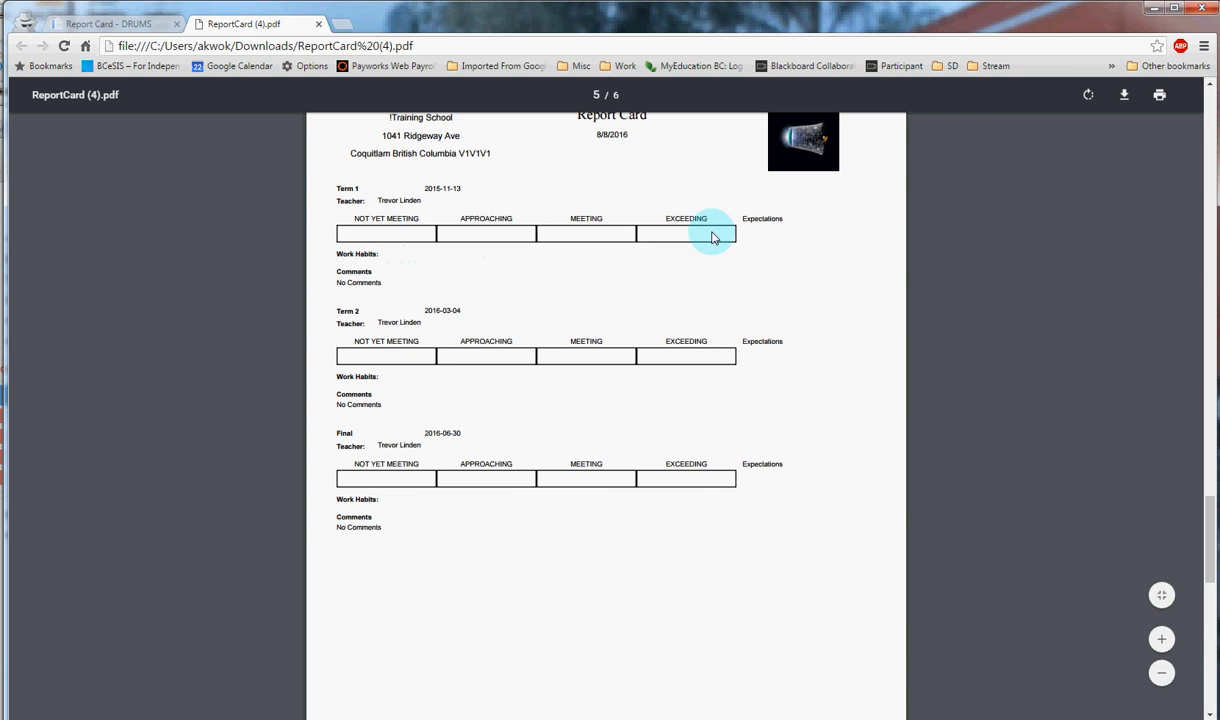
scroll(717, 333, "down", 1)
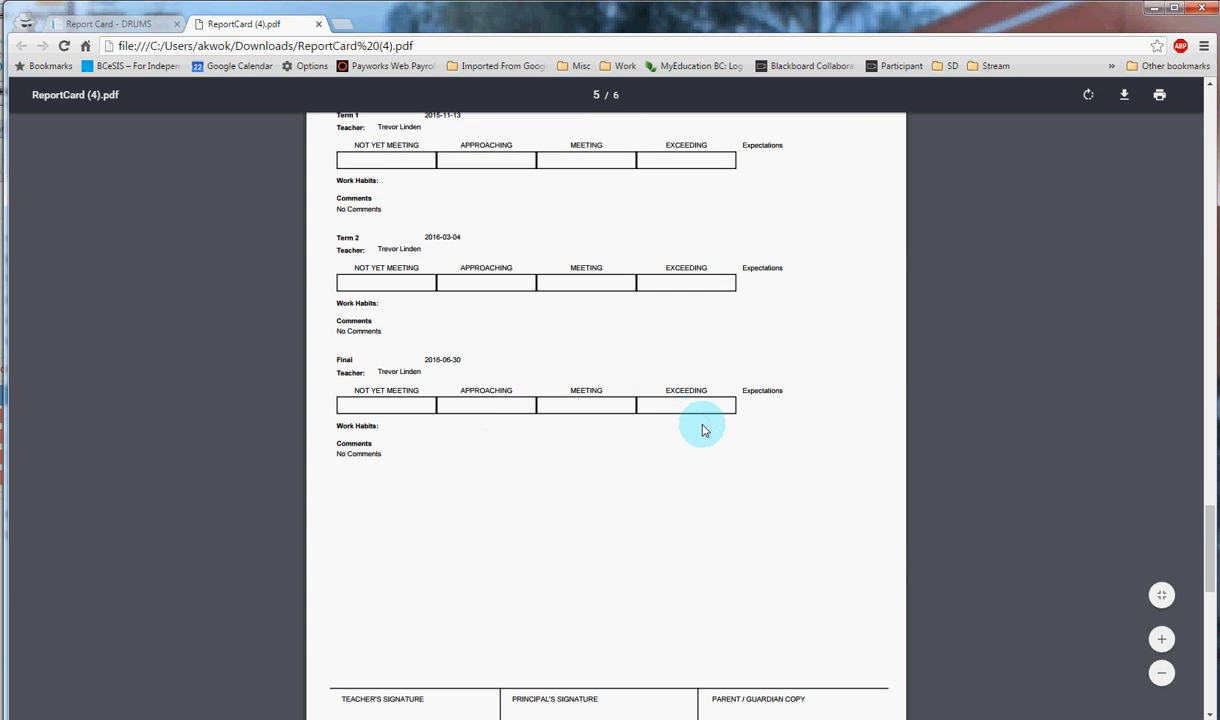
scroll(703, 430, "down", 3)
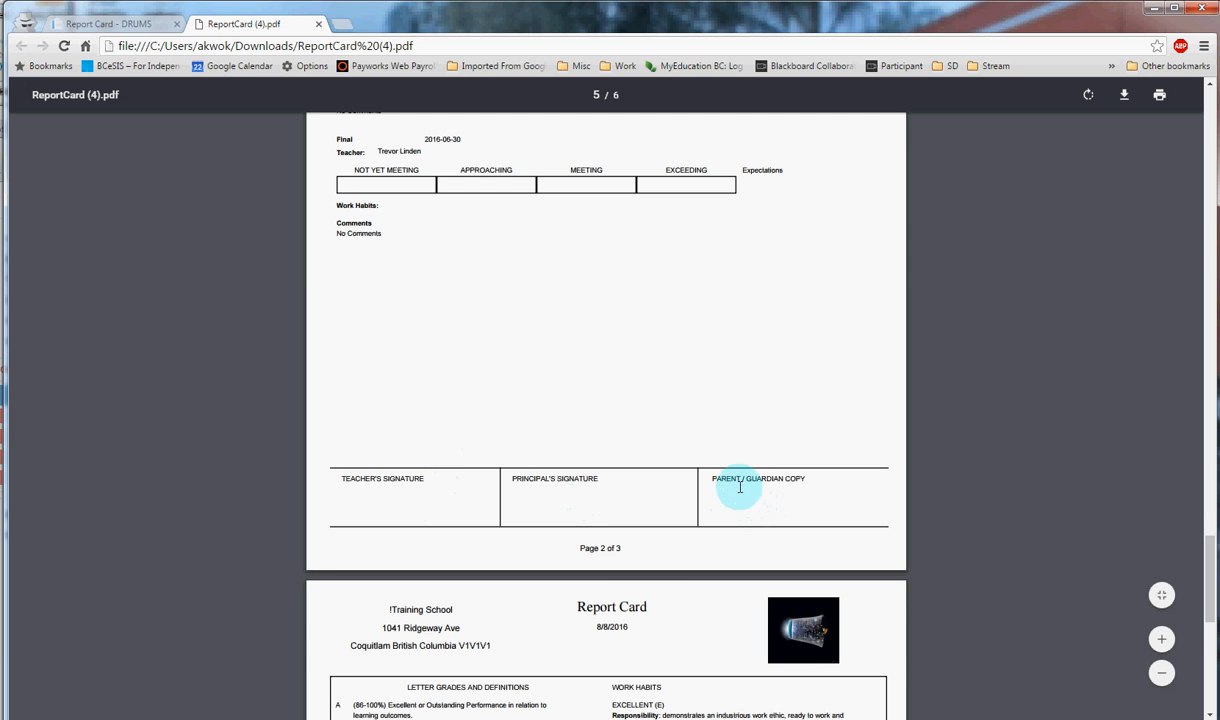
scroll(735, 450, "down", 6)
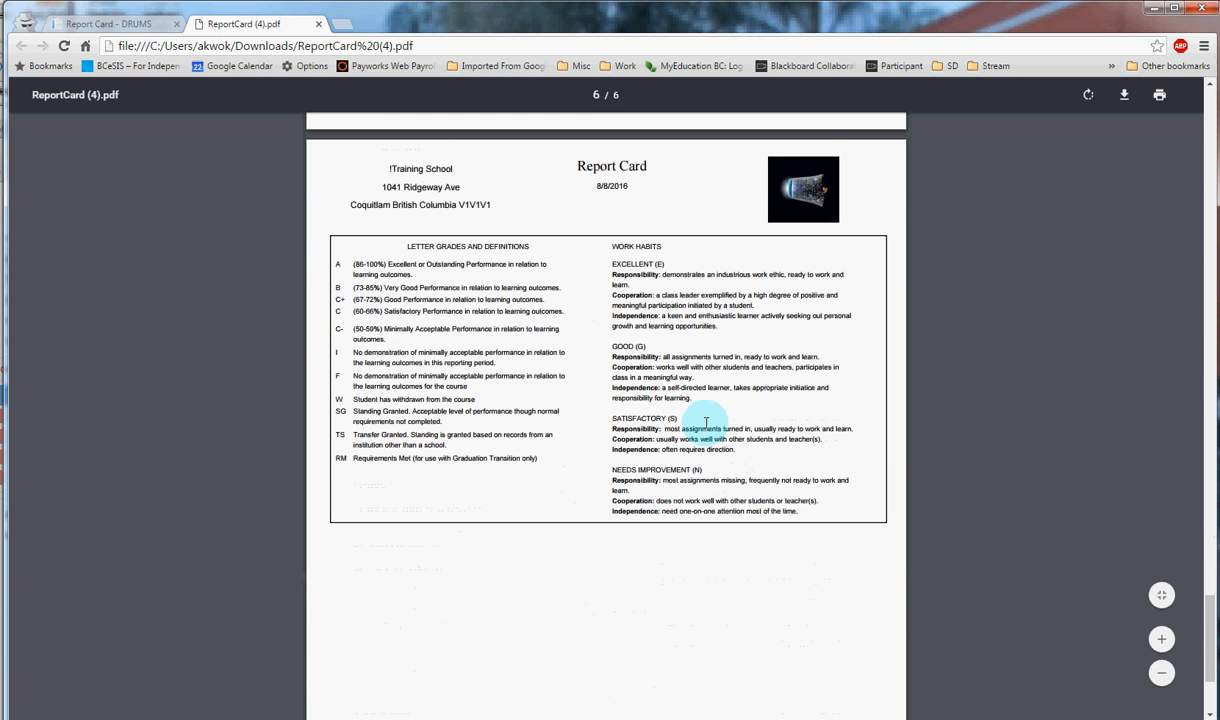
scroll(713, 418, "up", 7)
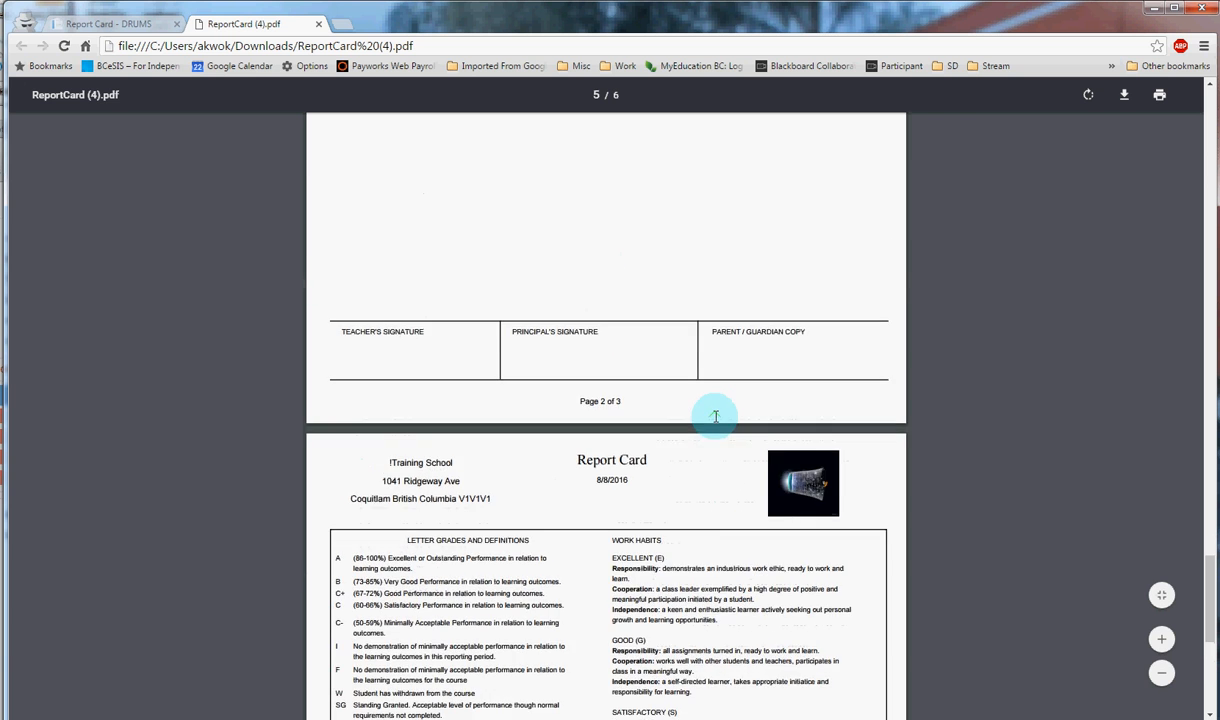
scroll(716, 420, "up", 4)
scroll(714, 415, "up", 1)
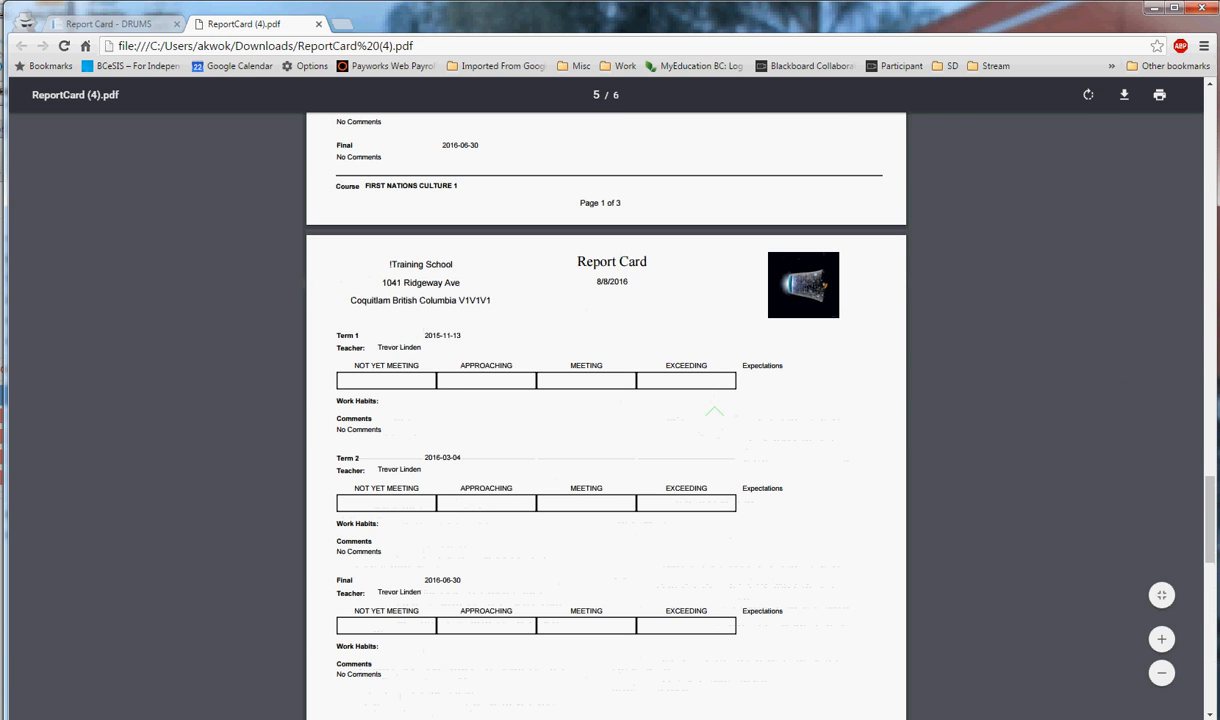